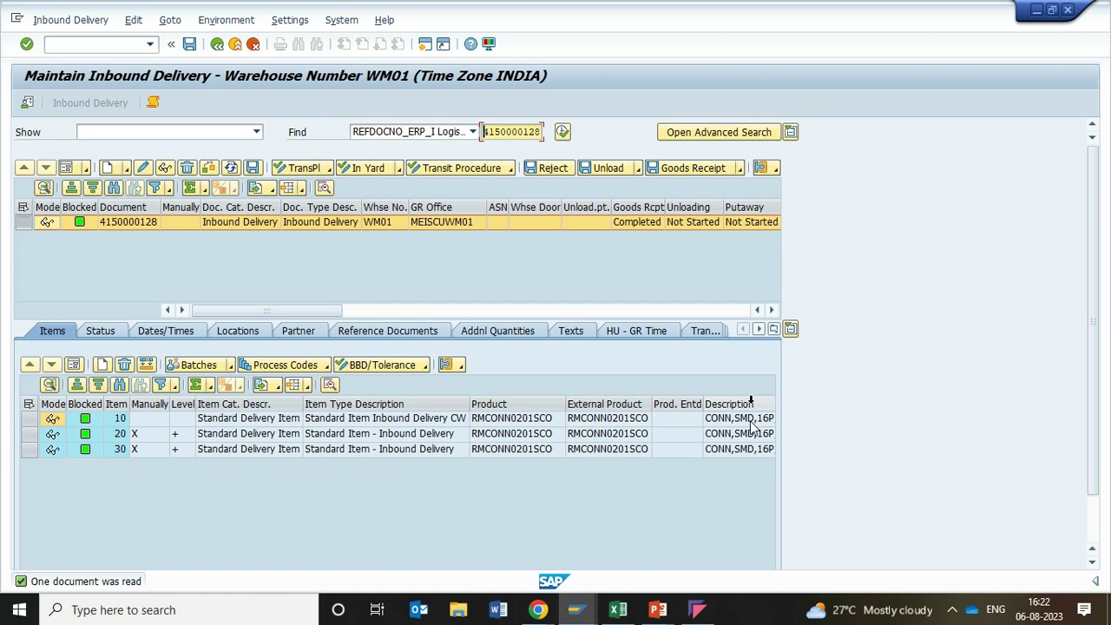
# Select all items of the displayed inbound delivery and switch to the prerequisite checklist in Excel.
pyautogui.click(28, 405)
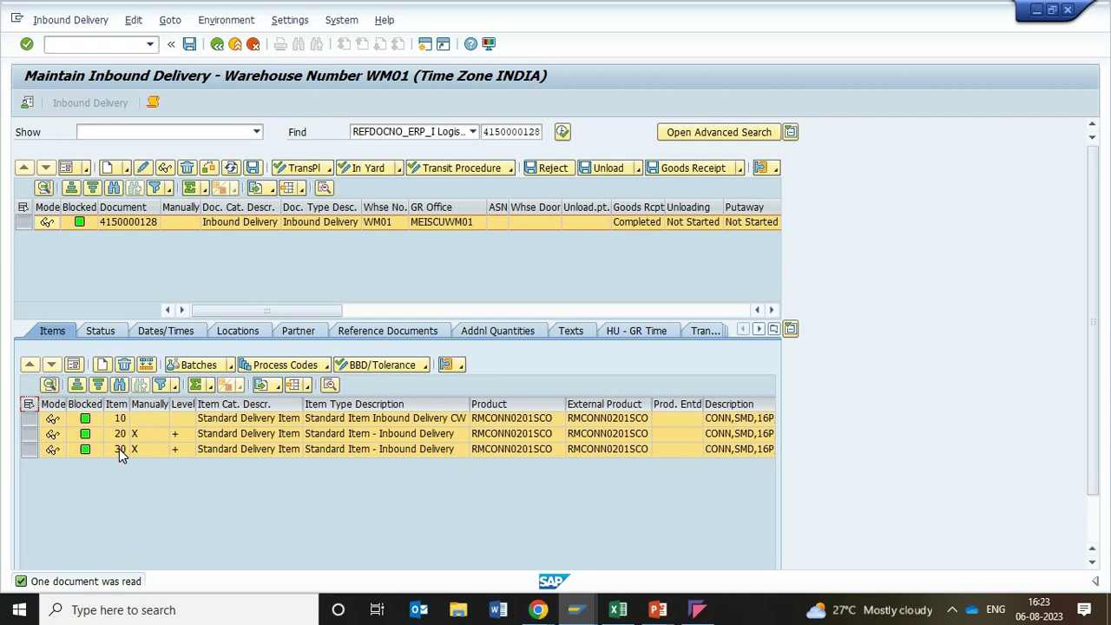
pyautogui.hotkey('alt', 'Tab')
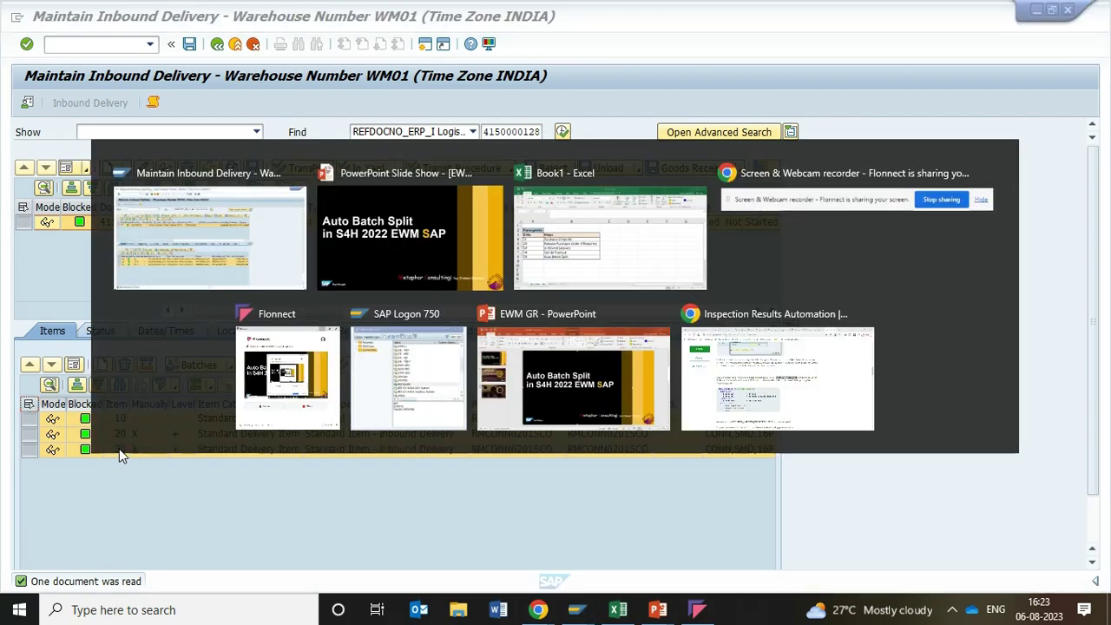
pyautogui.hotkey('alt', 'Tab')
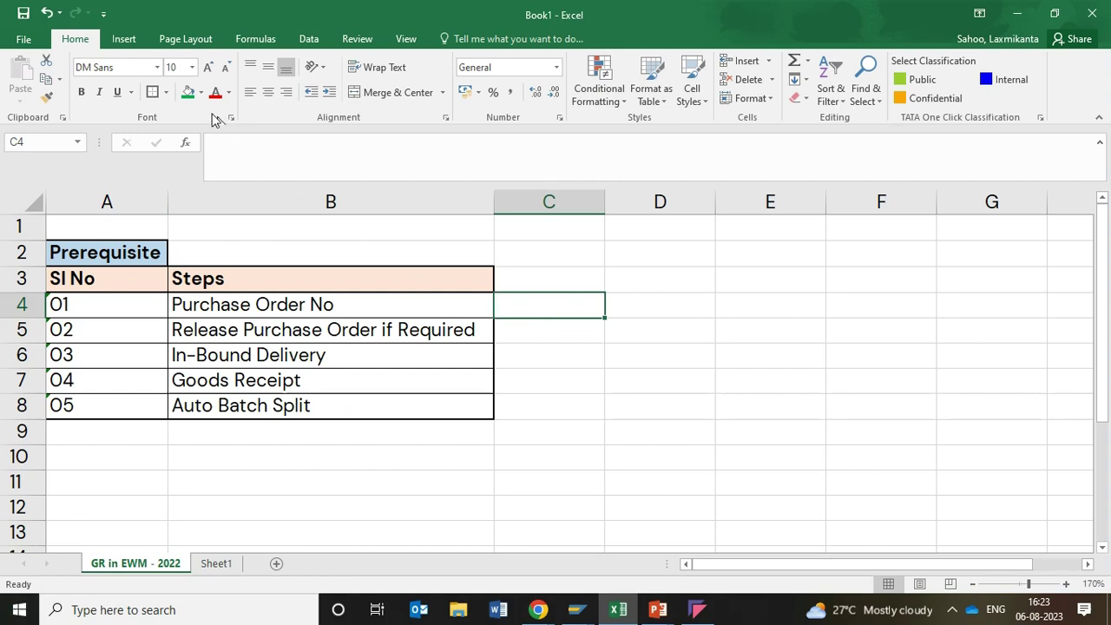
# Fill the cells C4 to C8 beside the five prerequisite steps with green, one after another.
pyautogui.click(187, 92)
pyautogui.click(530, 338)
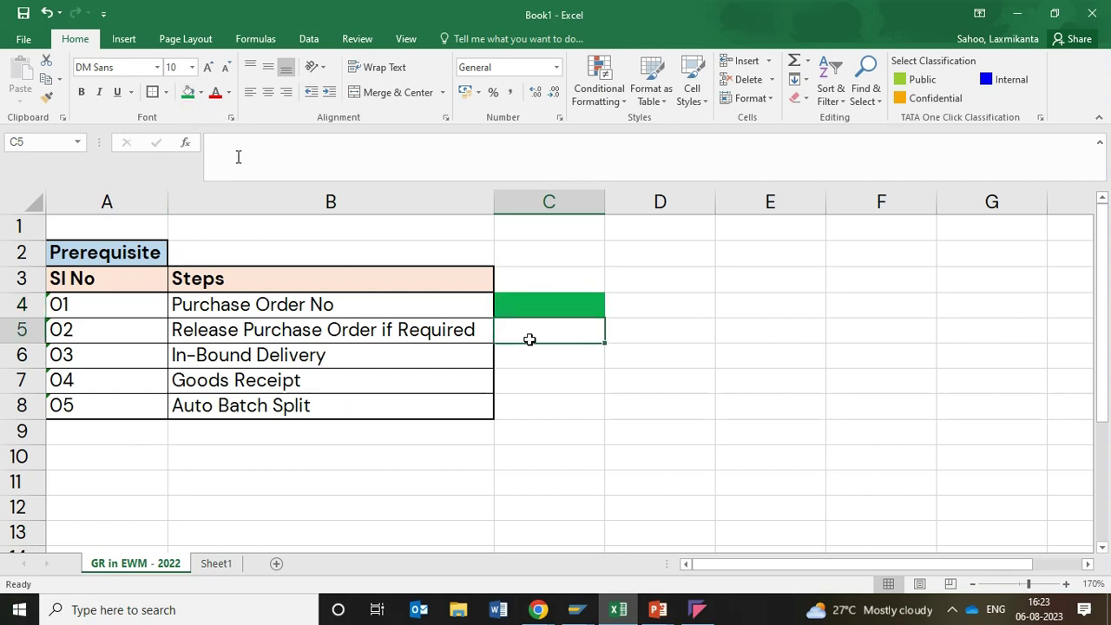
pyautogui.click(188, 92)
pyautogui.click(543, 358)
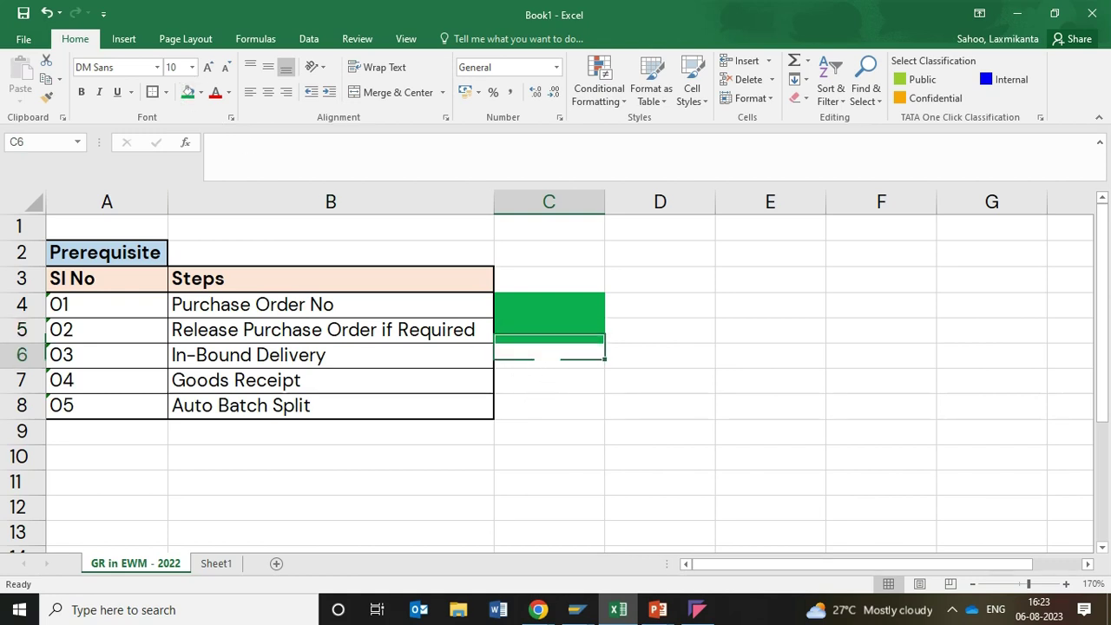
pyautogui.click(188, 92)
pyautogui.click(521, 378)
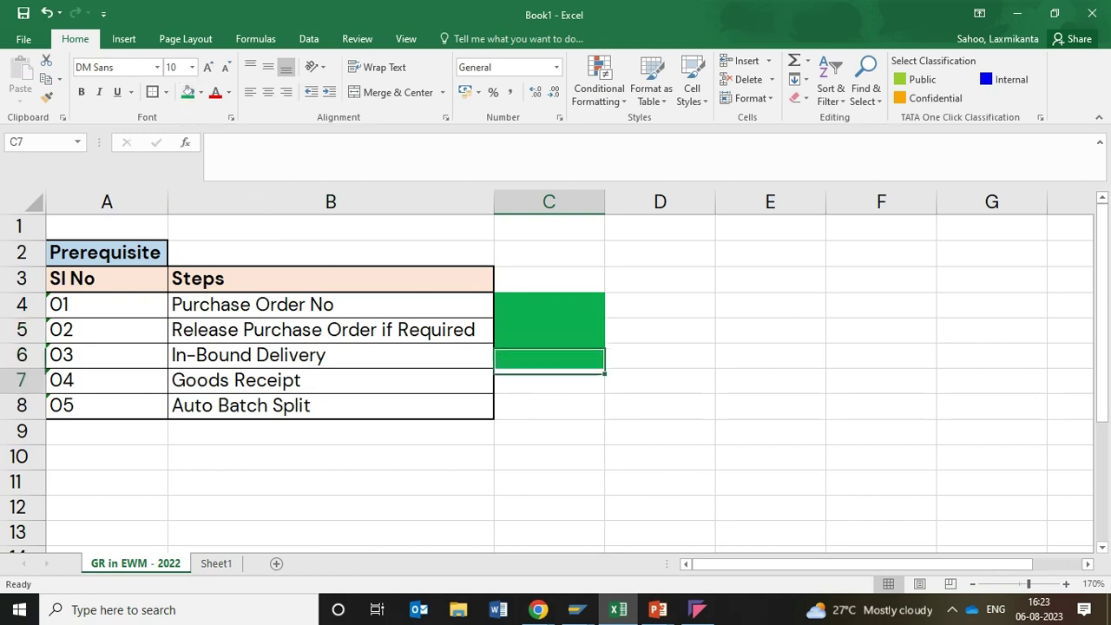
pyautogui.click(188, 92)
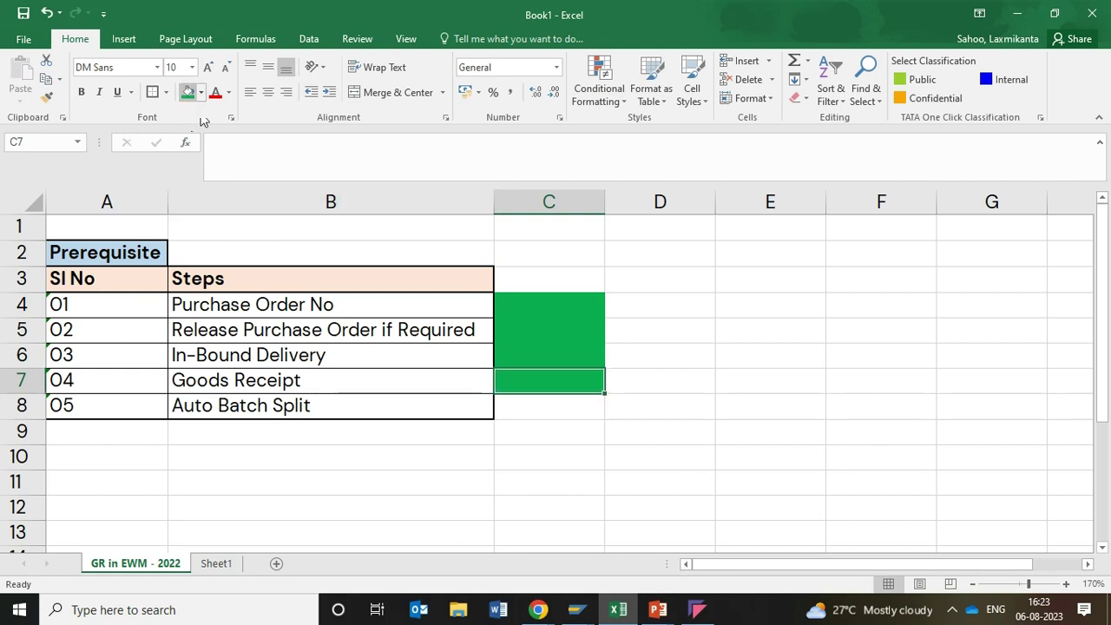
pyautogui.click(542, 415)
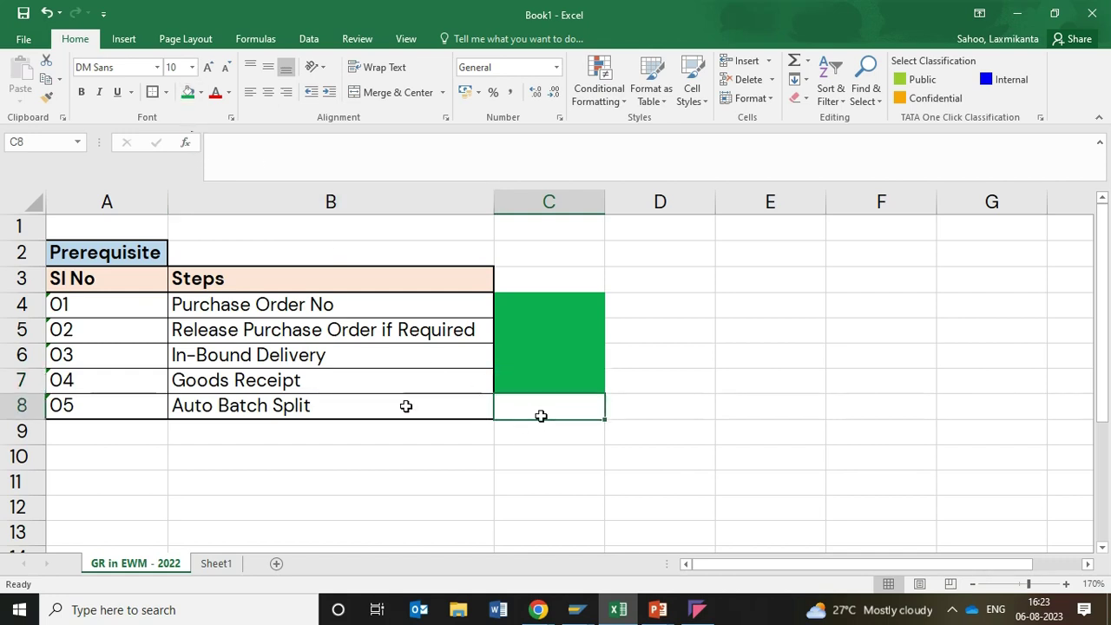
pyautogui.click(187, 92)
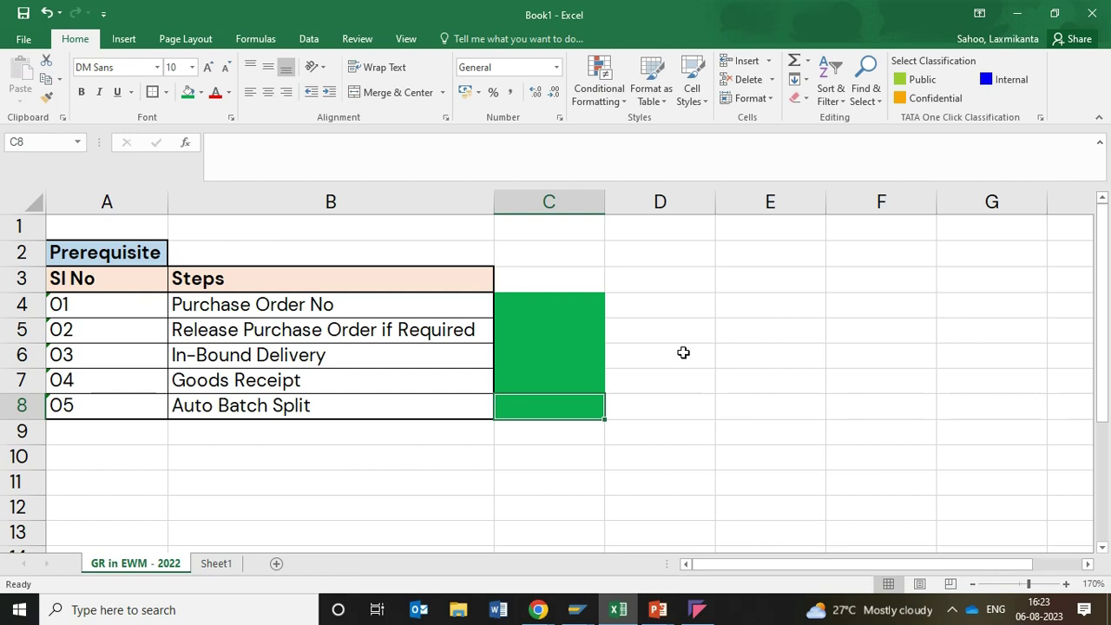
# Switch back to SAP and start the Create Inbound Delivery transaction with /nvl31n.
pyautogui.hotkey('alt', 'Tab')
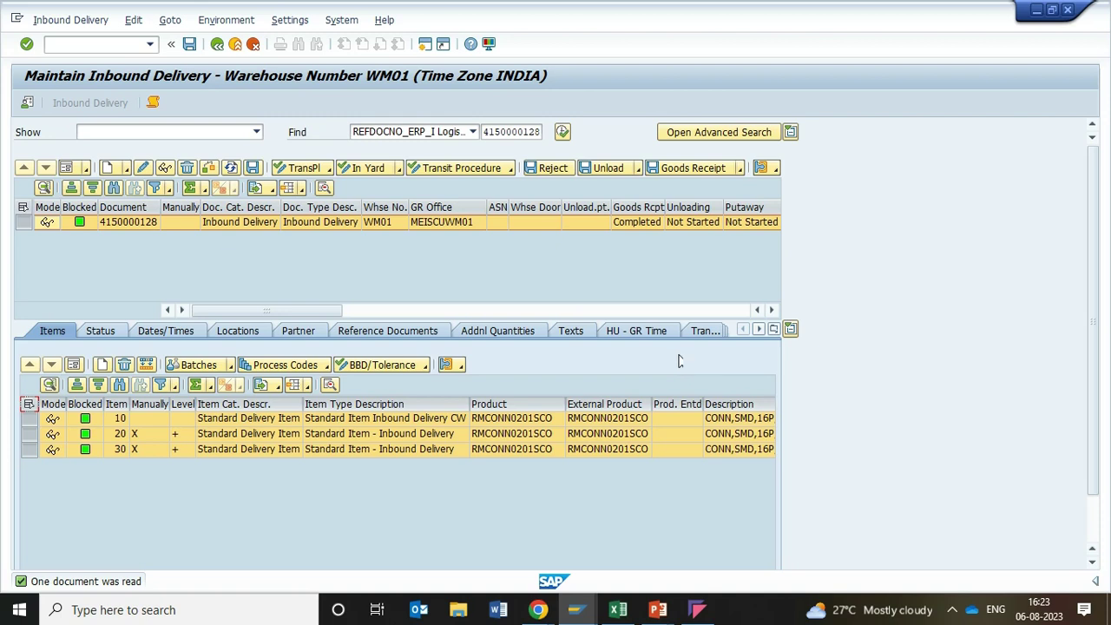
pyautogui.click(127, 45)
pyautogui.write('/nvl31n')
pyautogui.press('Return')
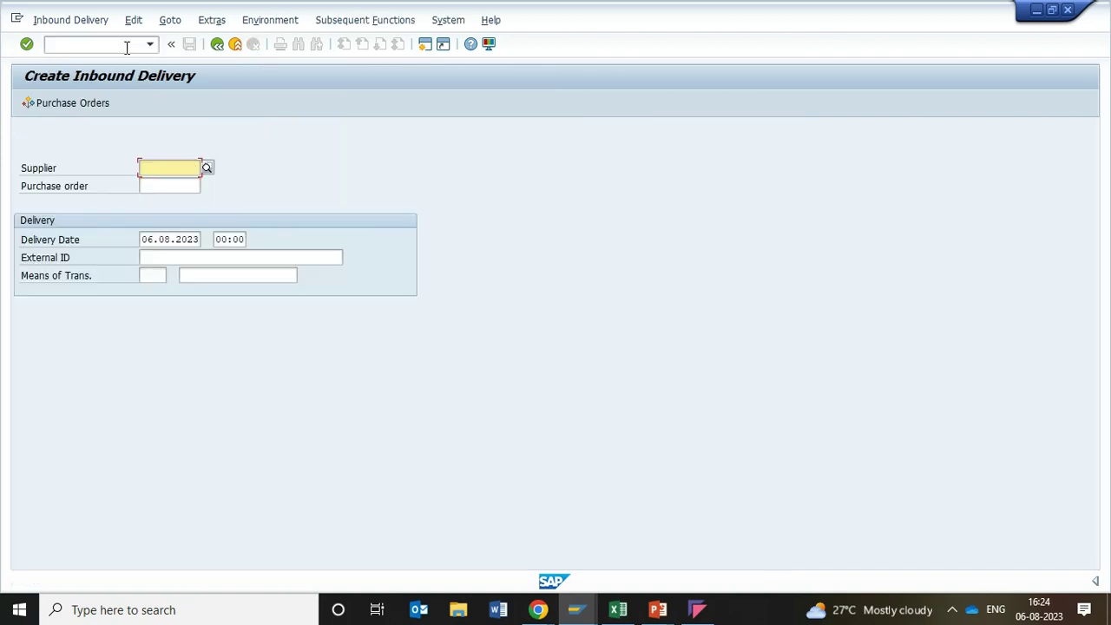
# Pick the most recent suggested purchase order number, set the external ID to MM+EWM and proceed to the delivery overview.
pyautogui.click(185, 185)
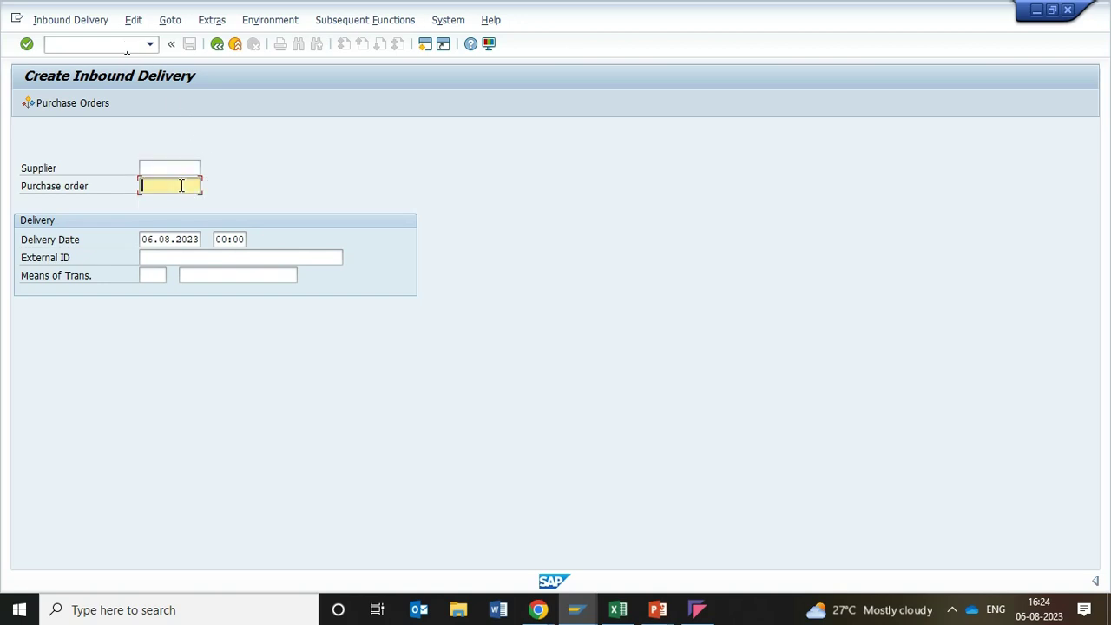
pyautogui.click(184, 185)
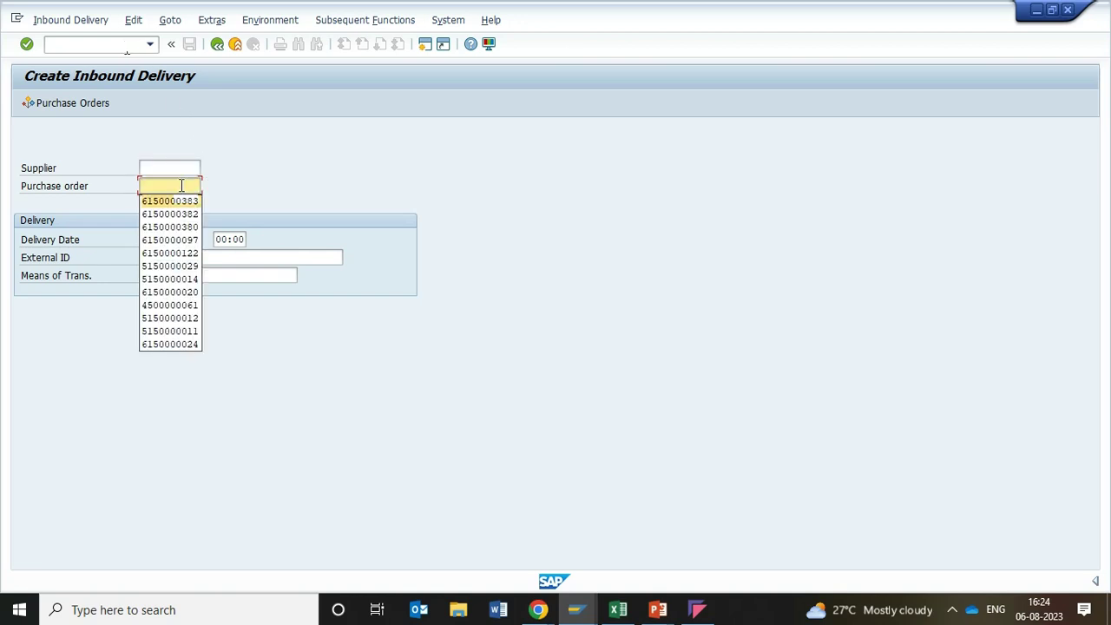
pyautogui.click(184, 202)
pyautogui.click(210, 258)
pyautogui.click(210, 257)
pyautogui.press('Down')
pyautogui.press('Return')
pyautogui.press('Return')
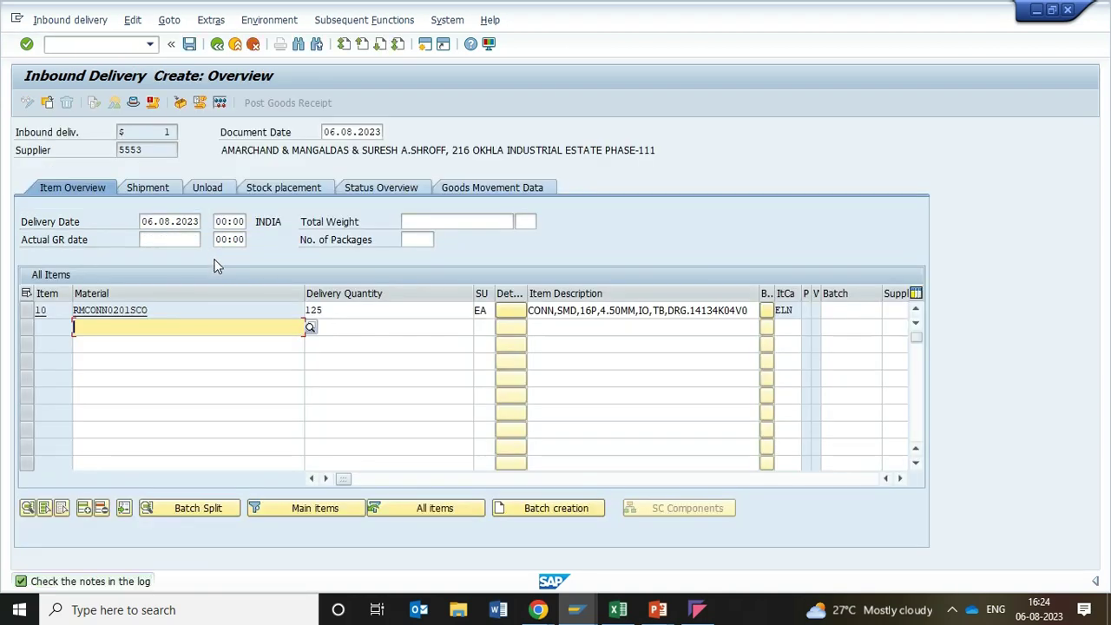
# Set the delivery quantity of item 10 to 10 and save the inbound delivery.
pyautogui.click(327, 311)
pyautogui.press('BackSpace')
pyautogui.press('BackSpace')
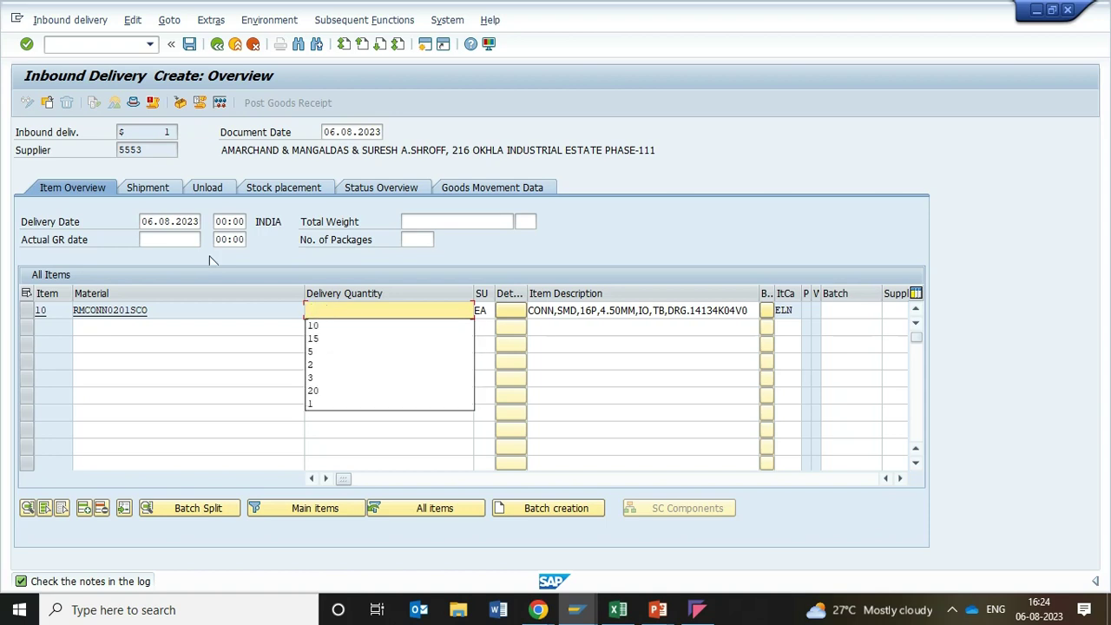
pyautogui.write('0')
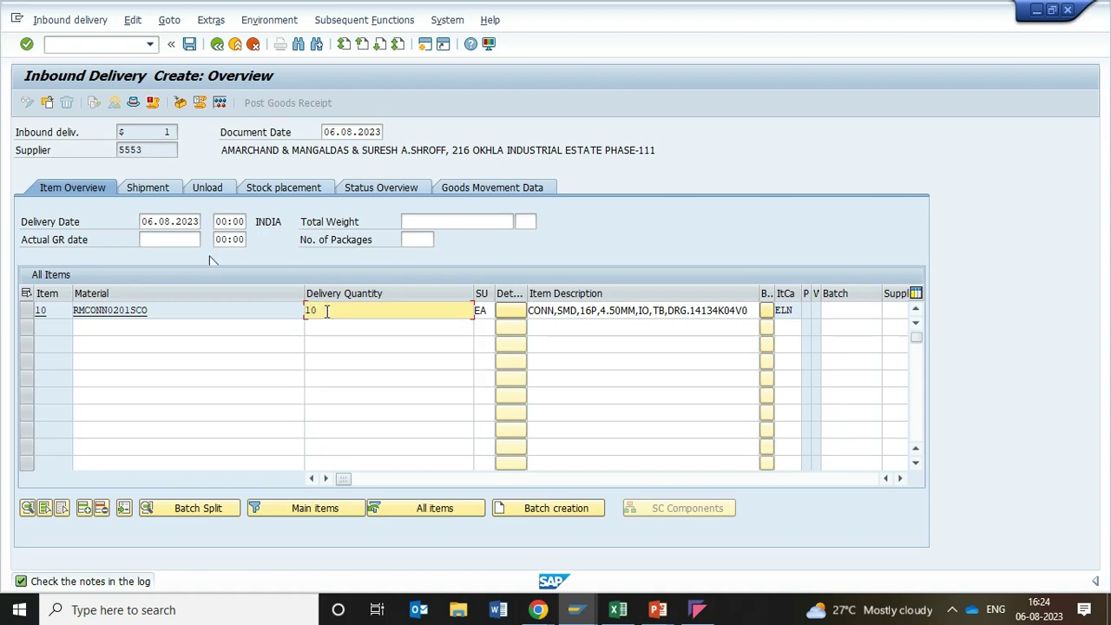
pyautogui.hotkey('ctrl', 's')
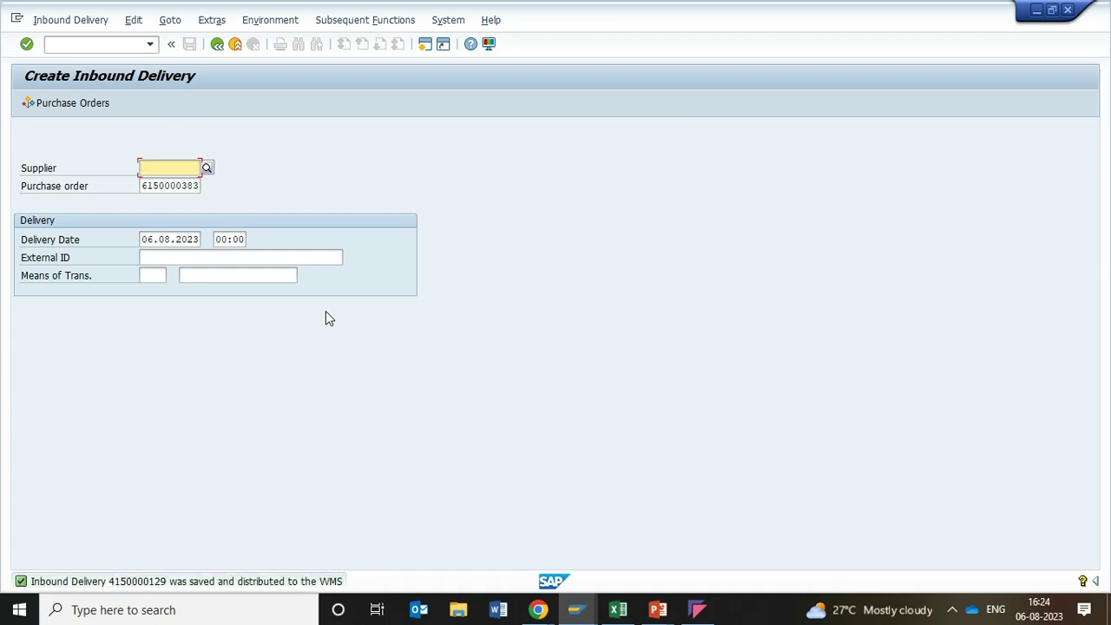
# Copy the new inbound delivery number from the details of the save message and close the details.
pyautogui.doubleClick(137, 582)
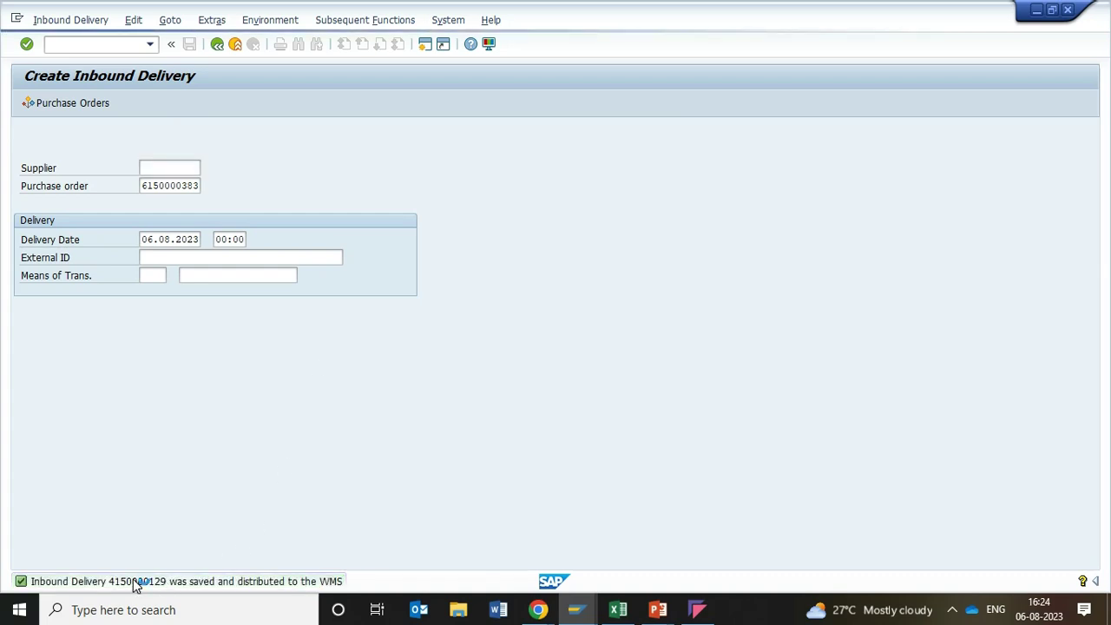
pyautogui.moveTo(415, 146); pyautogui.dragTo(482, 146)
pyautogui.hotkey('ctrl', 'c')
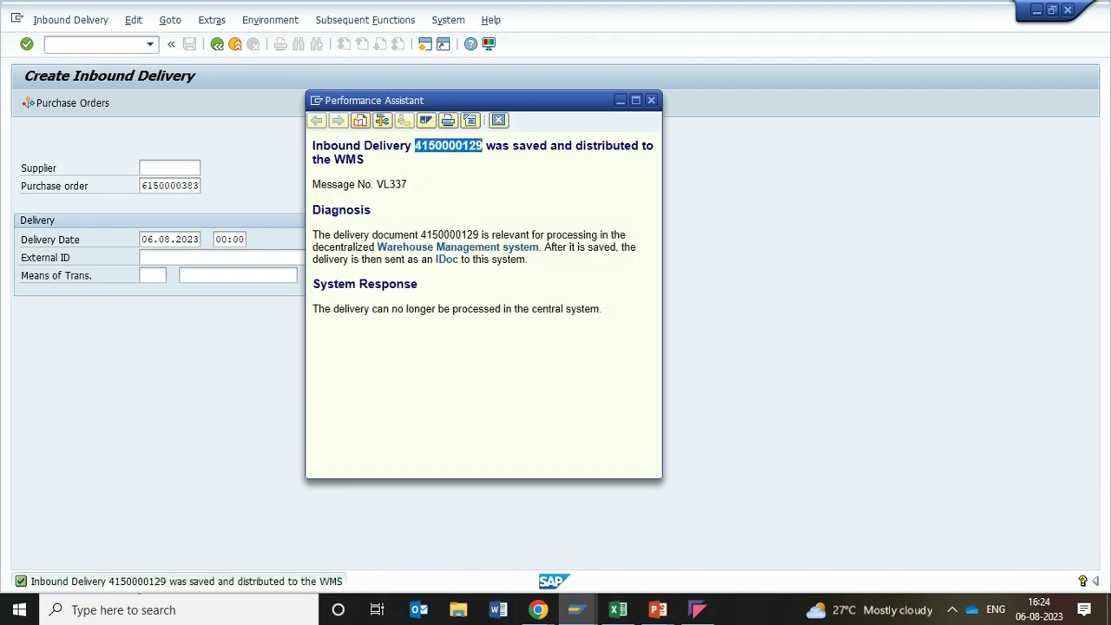
pyautogui.click(651, 101)
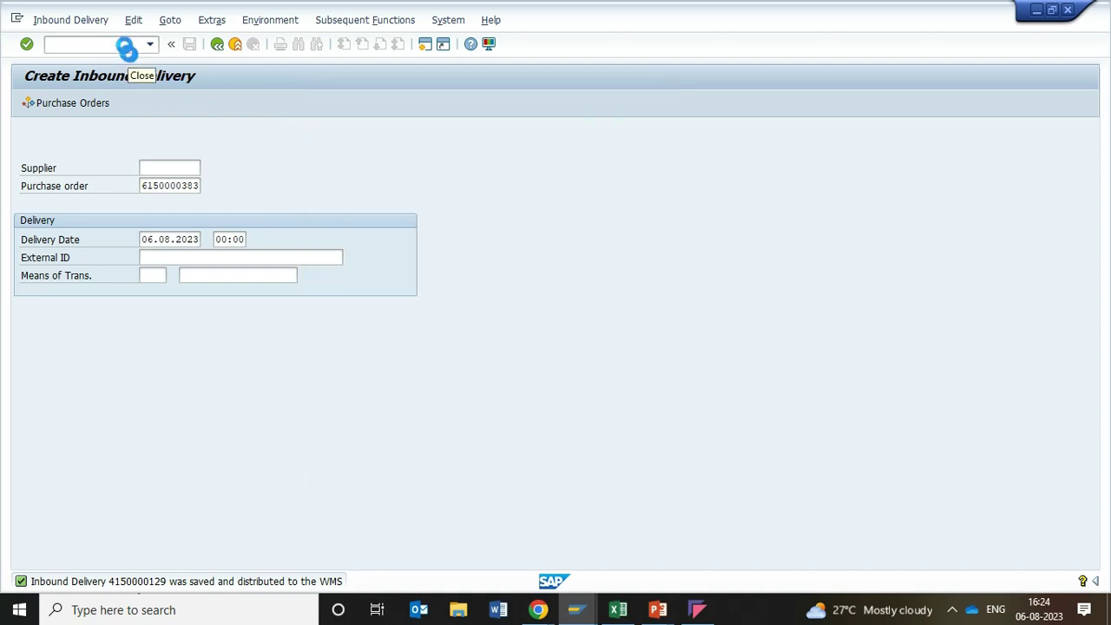
# Open transaction /N/SCWM/PRDI and find the inbound delivery by the copied delivery number.
pyautogui.click(126, 45)
pyautogui.write('/')
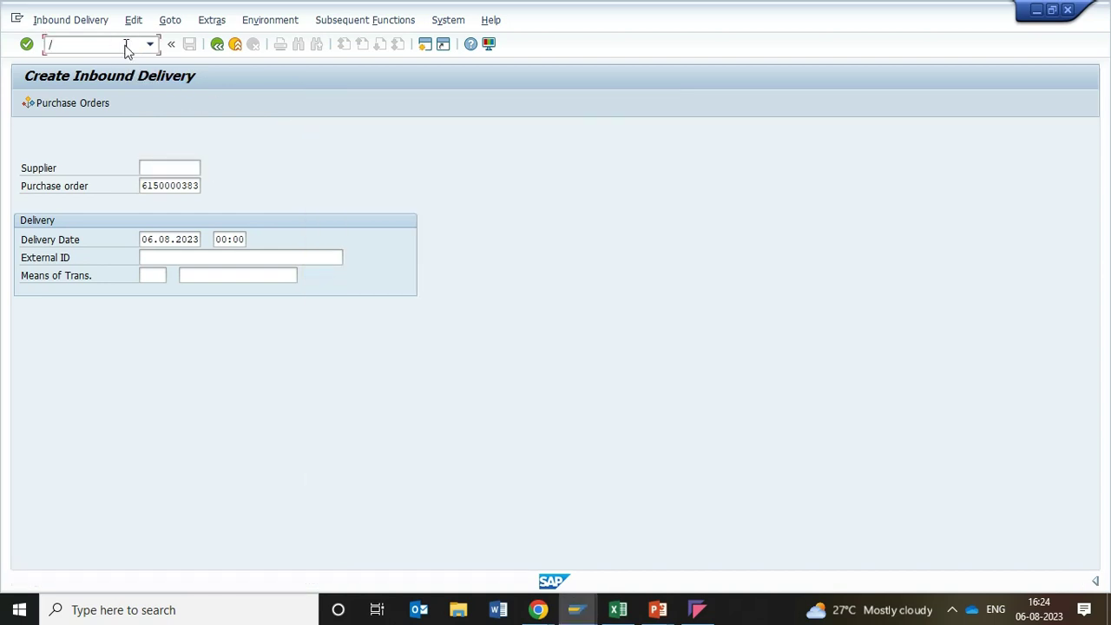
pyautogui.press('Down')
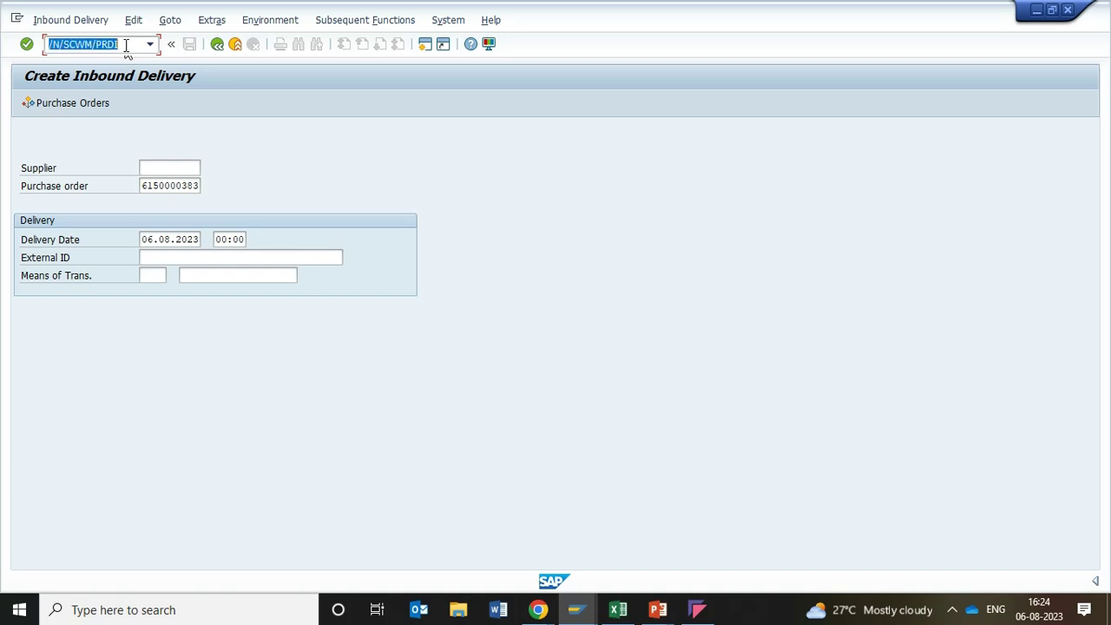
pyautogui.press('Return')
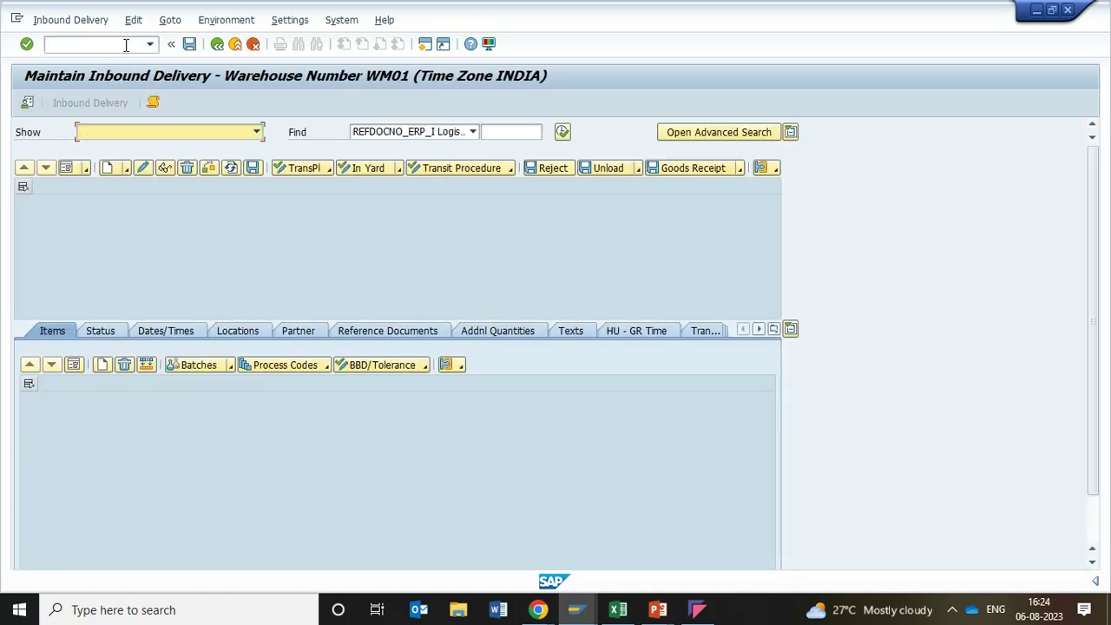
pyautogui.click(515, 132)
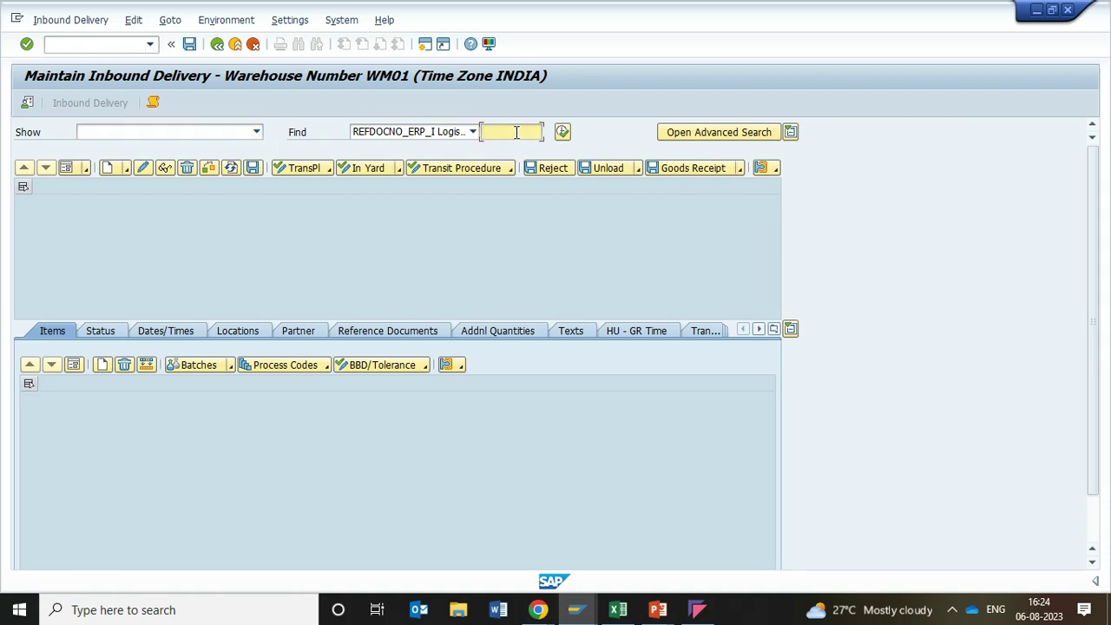
pyautogui.hotkey('ctrl', 'v')
pyautogui.click(563, 132)
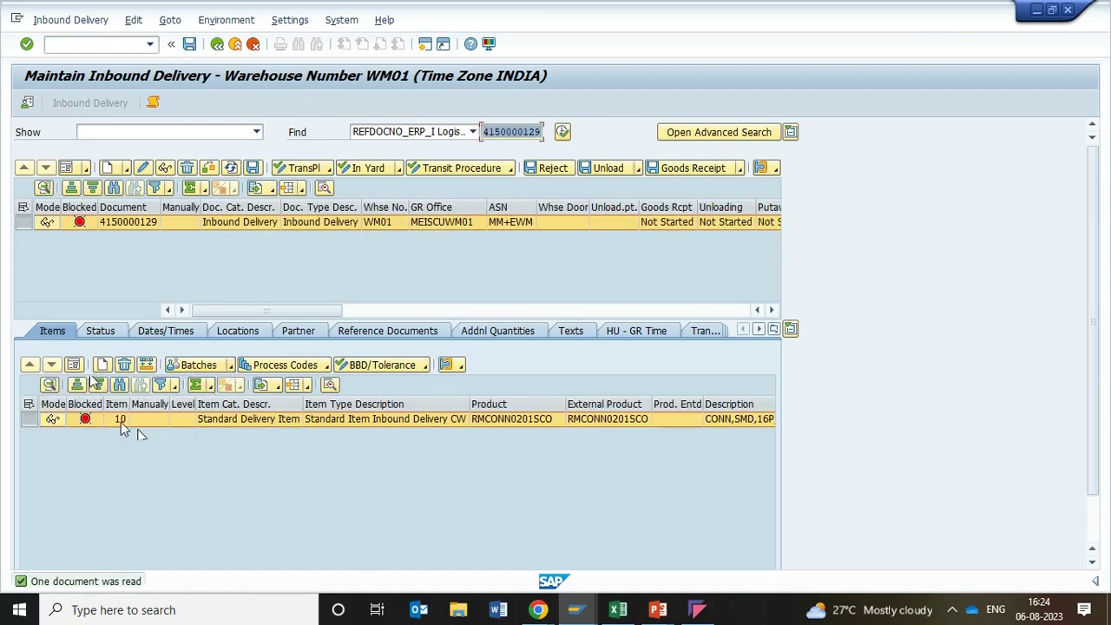
# Create 5 batch subitems for item 10 and acknowledge the log.
pyautogui.click(231, 368)
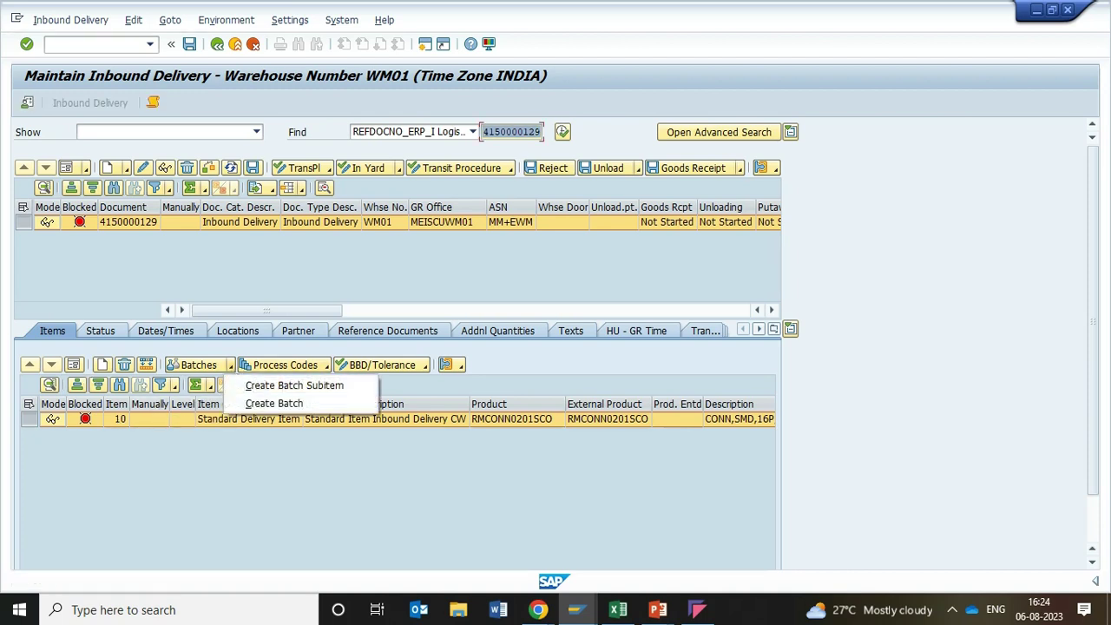
pyautogui.click(257, 388)
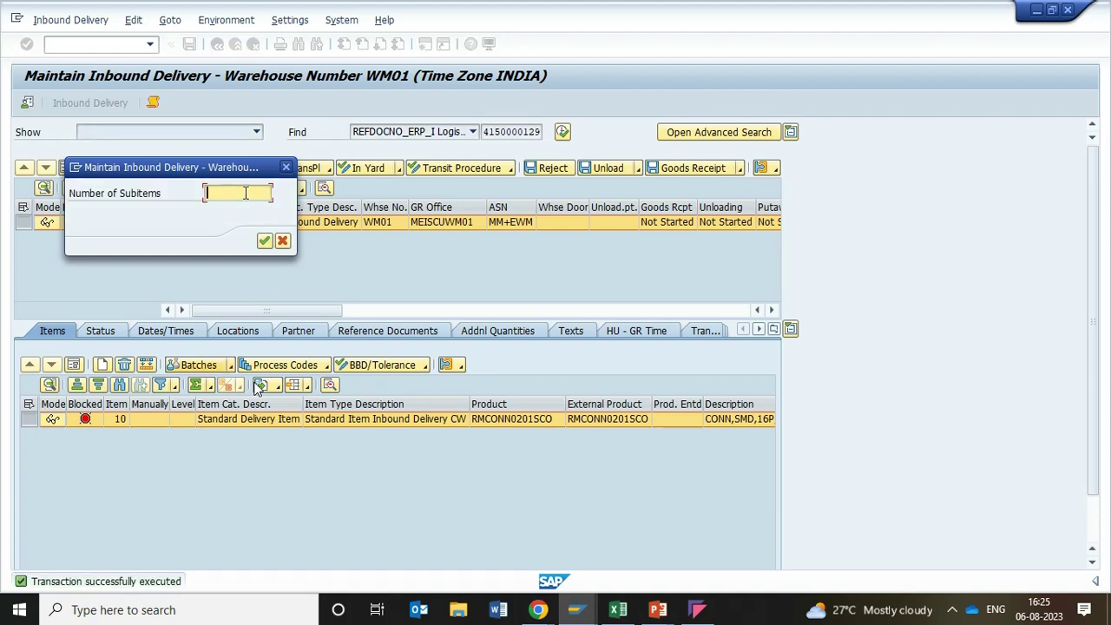
pyautogui.write('5')
pyautogui.press('Return')
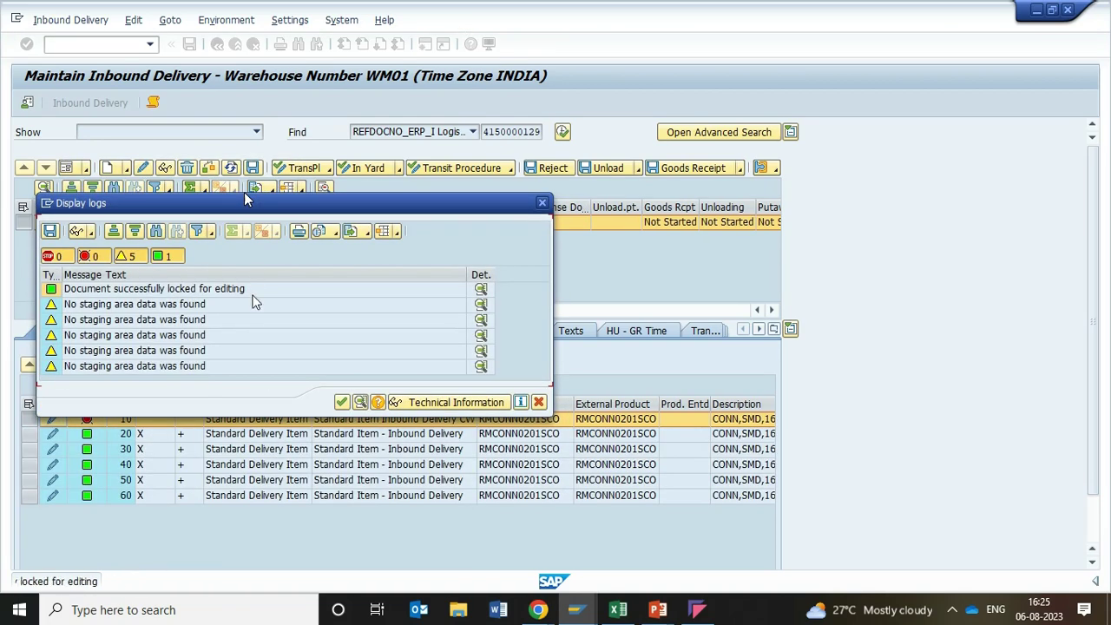
pyautogui.press('Return')
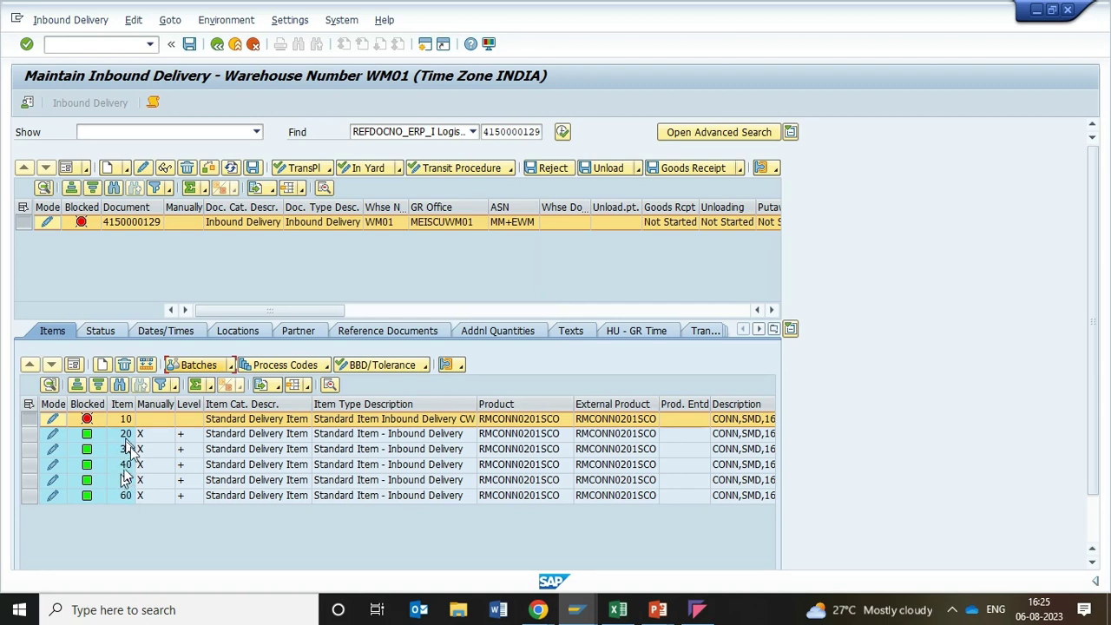
# Restart transaction /N/SCWM/PRDI without saving and find the same inbound delivery again.
pyautogui.click(118, 44)
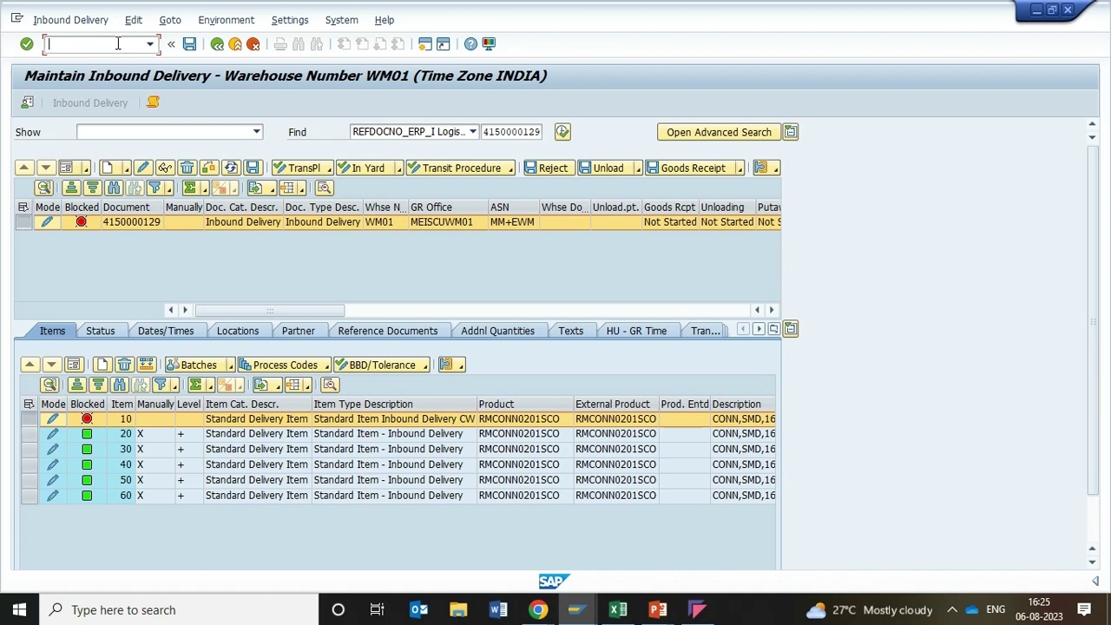
pyautogui.press('Down')
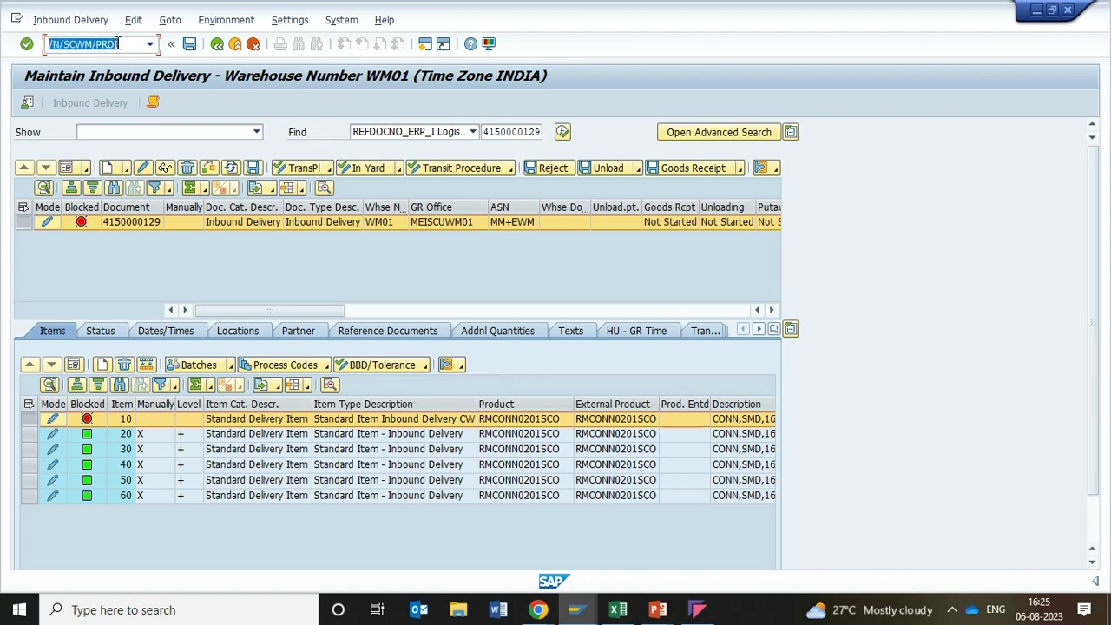
pyautogui.press('Return')
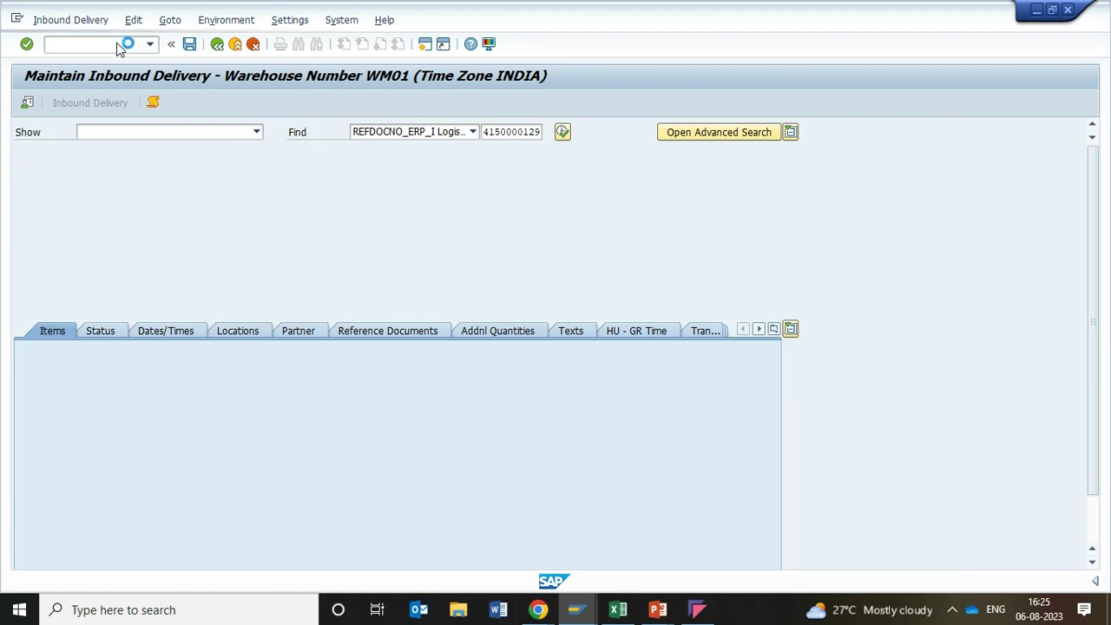
pyautogui.click(501, 131)
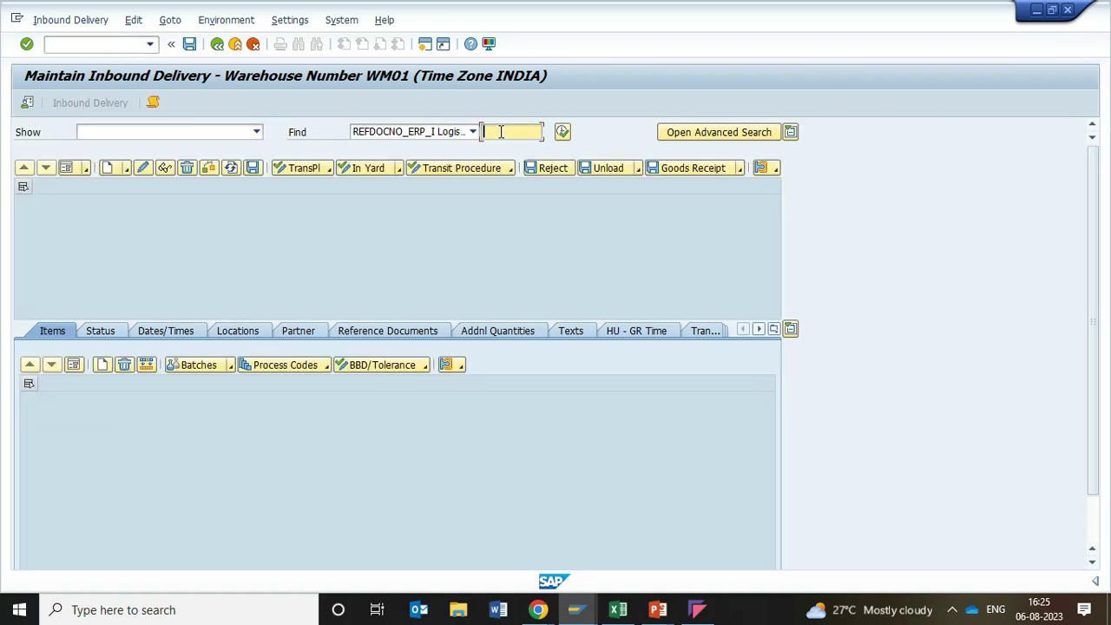
pyautogui.click(501, 131)
pyautogui.press('Down')
pyautogui.press('Return')
pyautogui.click(562, 132)
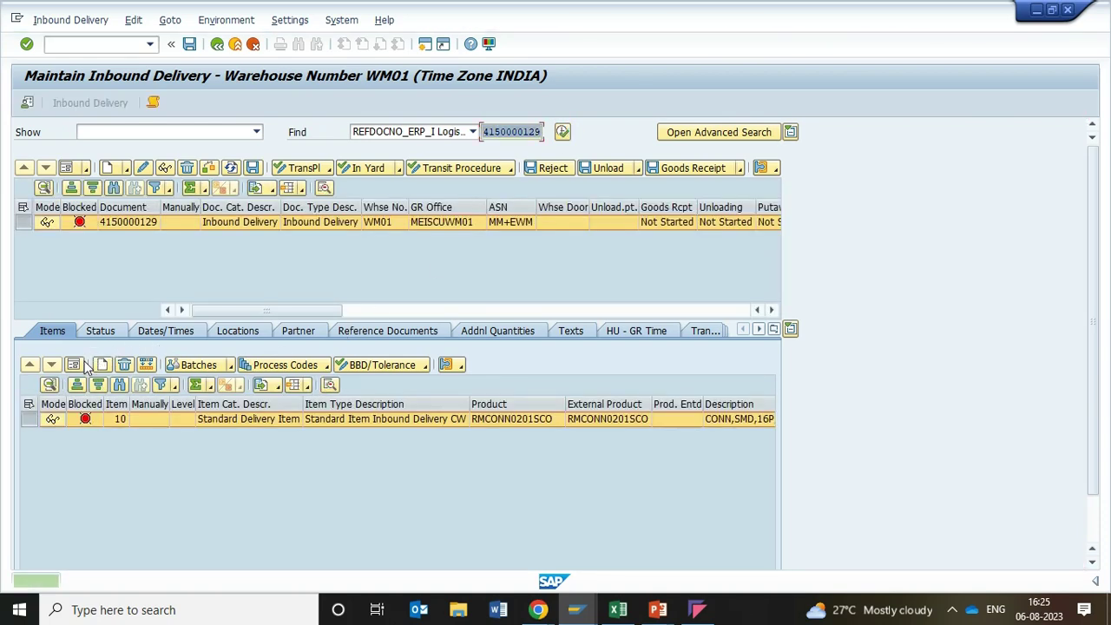
# Create 2 batch subitems for item 10 and acknowledge the log.
pyautogui.click(231, 369)
pyautogui.click(263, 387)
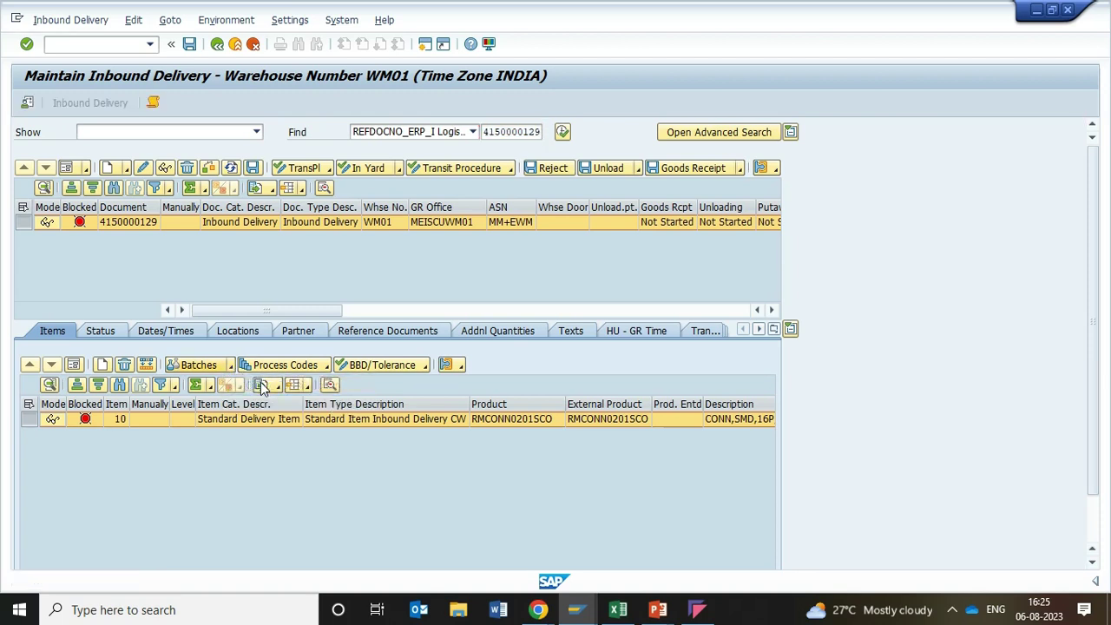
pyautogui.write('2')
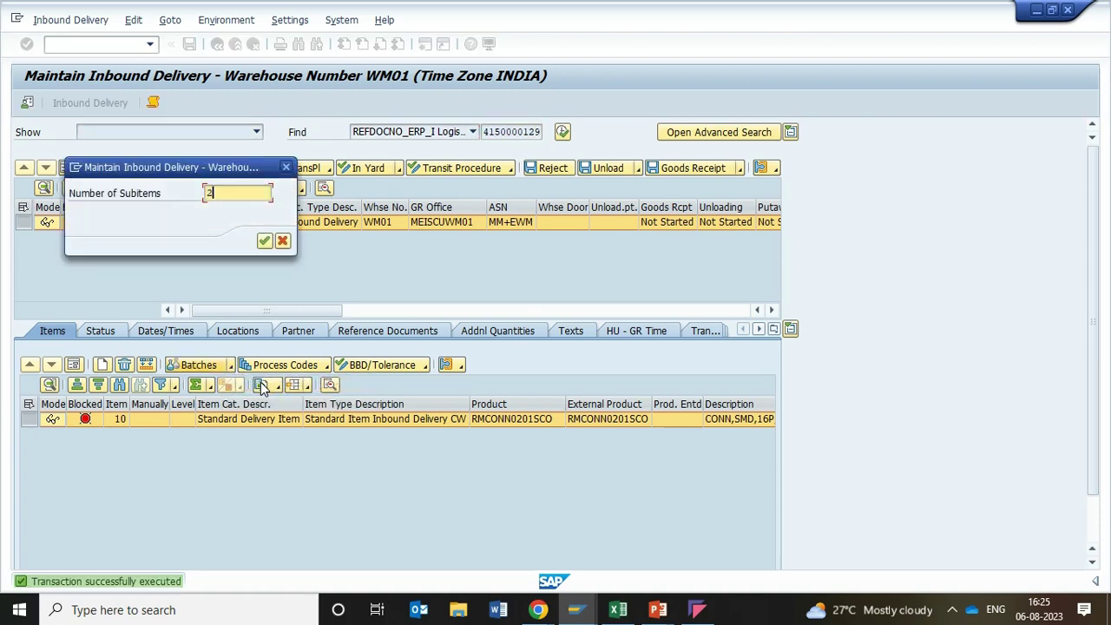
pyautogui.press('Return')
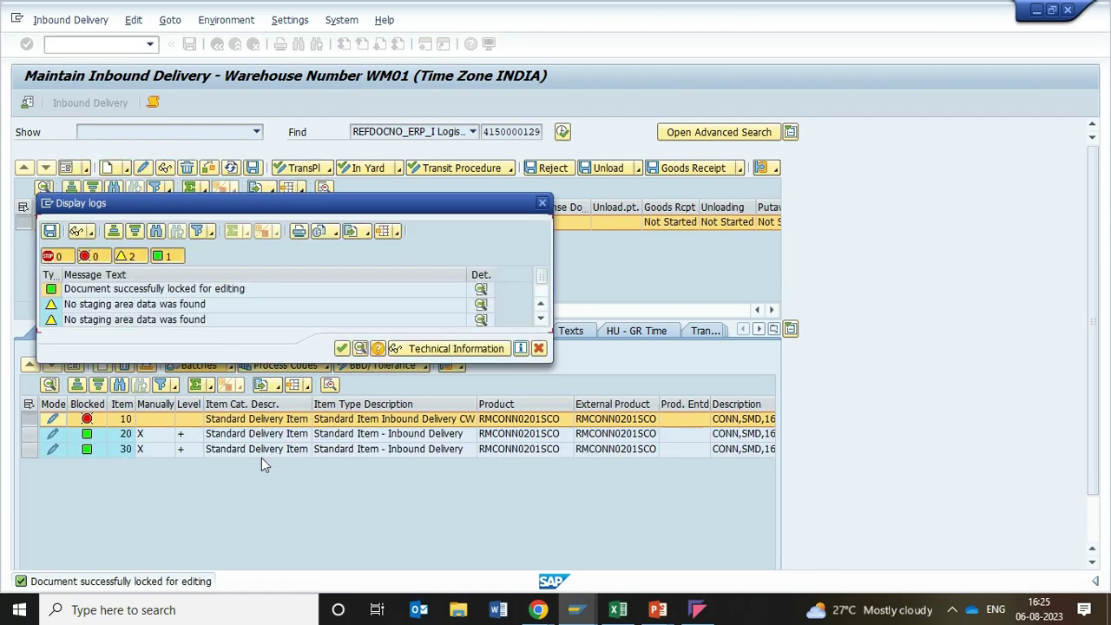
pyautogui.click(343, 348)
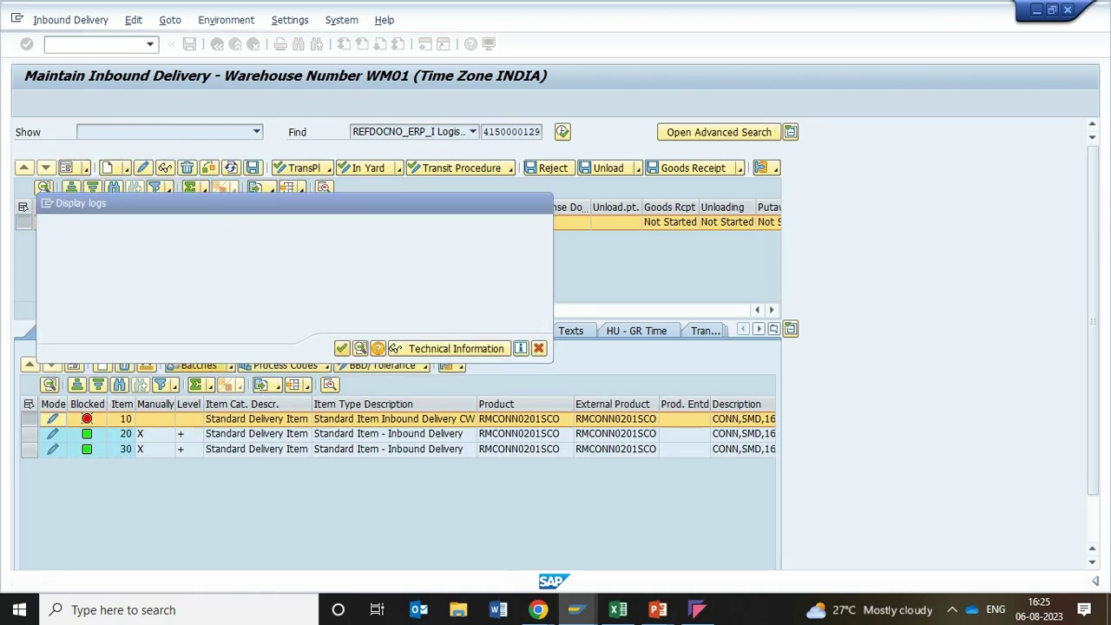
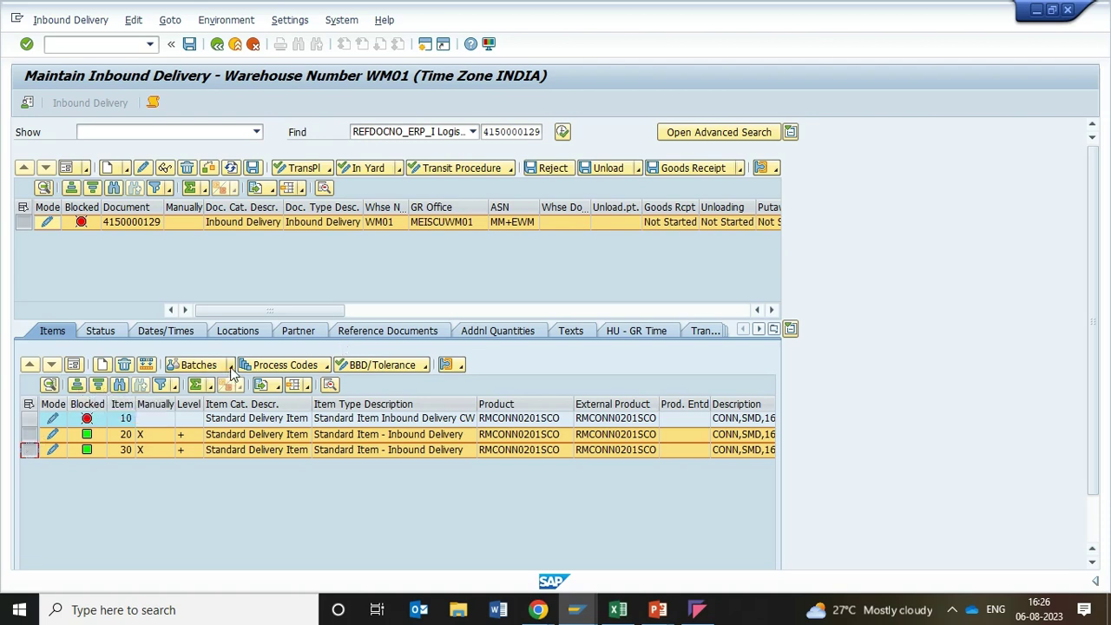
# Open the detail form of the two new subitems and create a batch for item 20.
pyautogui.click(75, 365)
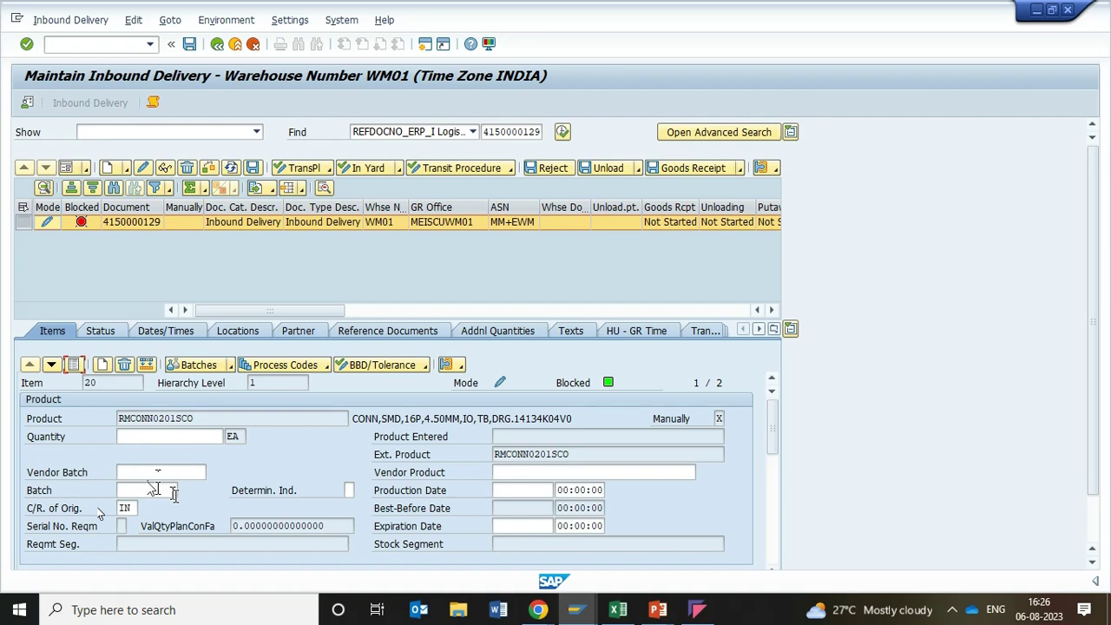
pyautogui.scroll(-1, 236, 375)
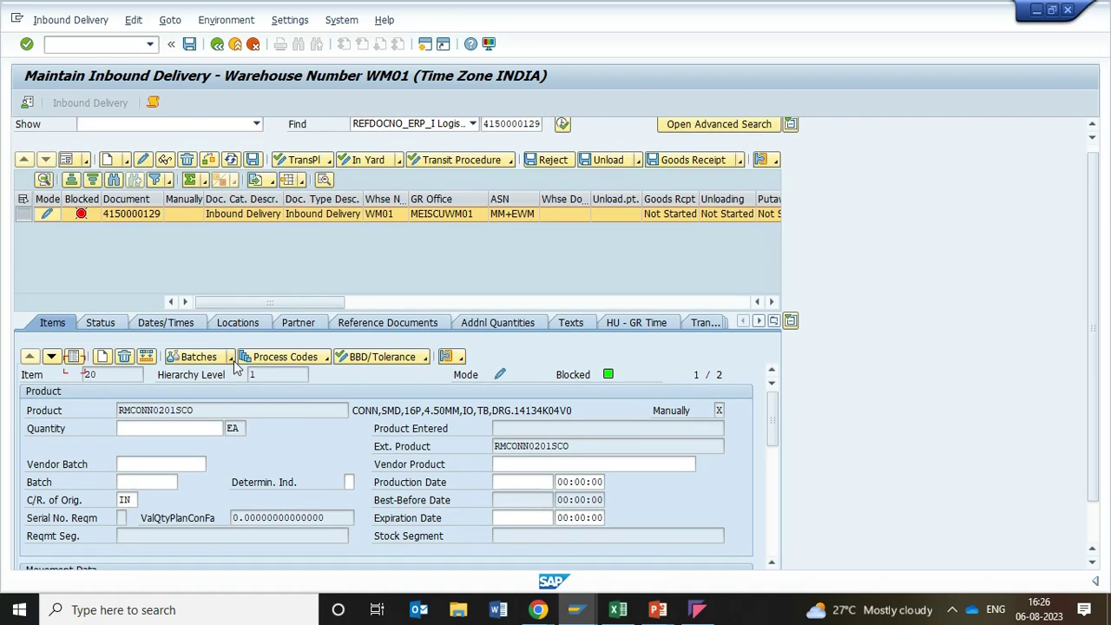
pyautogui.scroll(1, 236, 373)
pyautogui.click(233, 366)
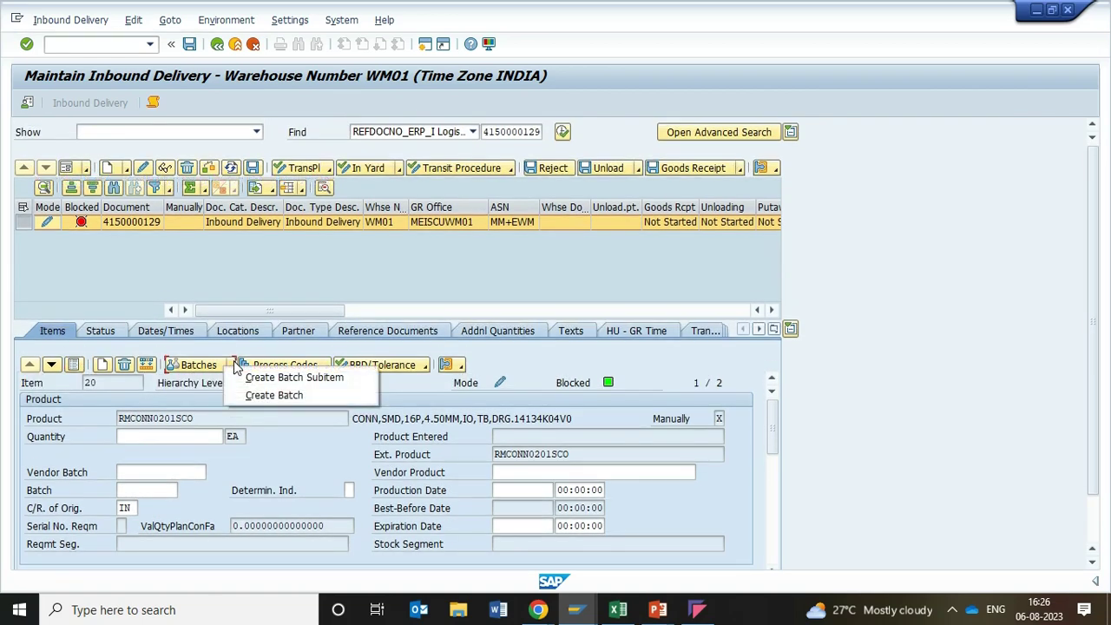
pyautogui.click(256, 395)
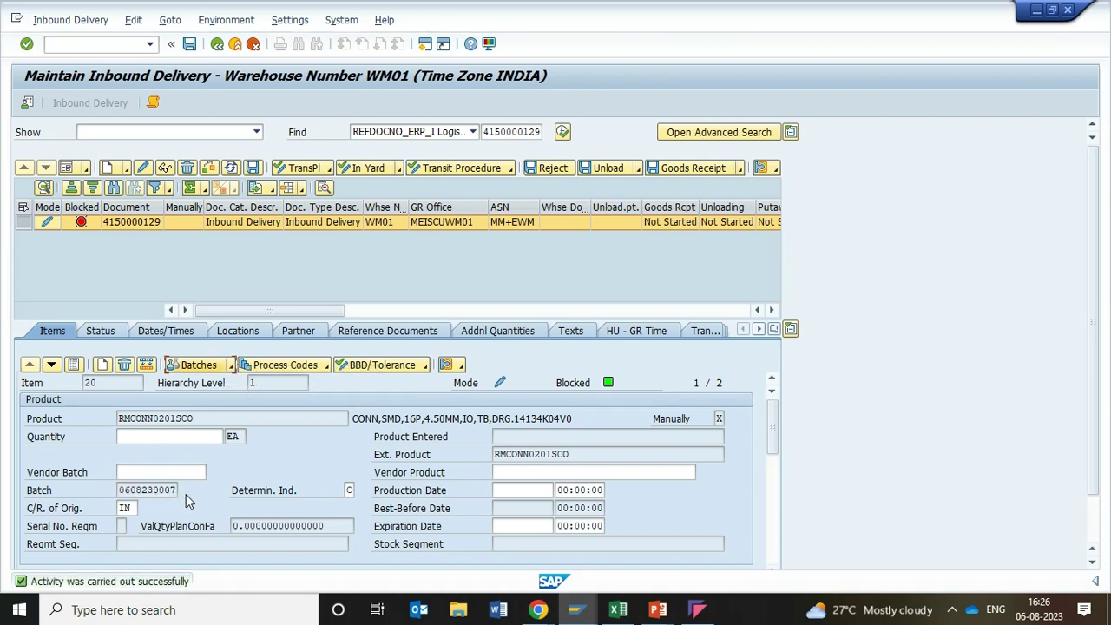
# Switch to item 30 and create a batch for it.
pyautogui.click(53, 366)
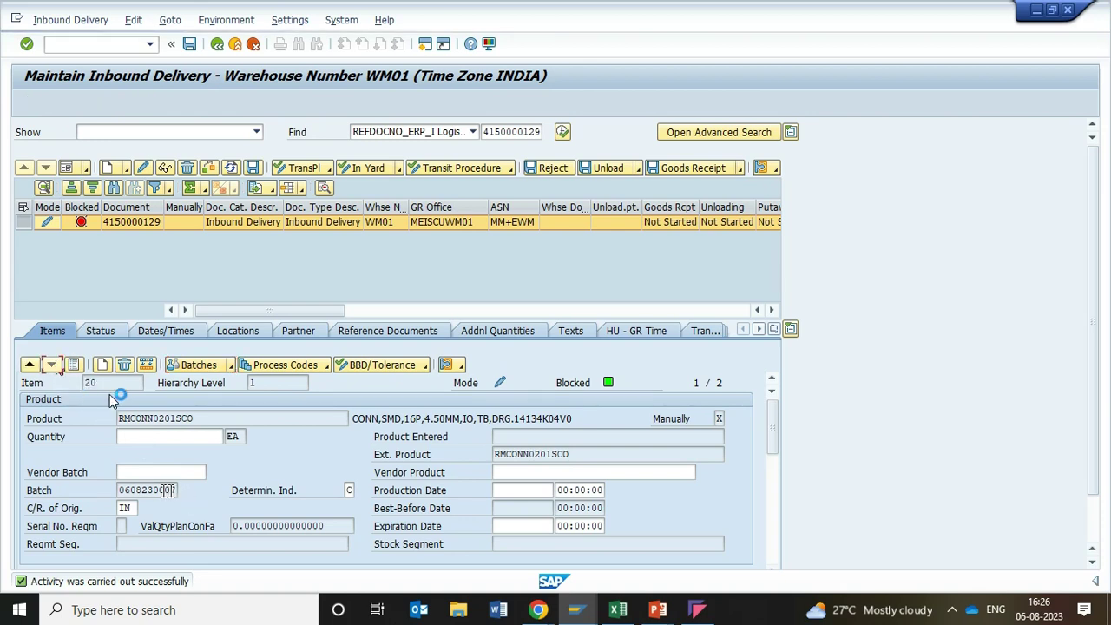
pyautogui.click(231, 367)
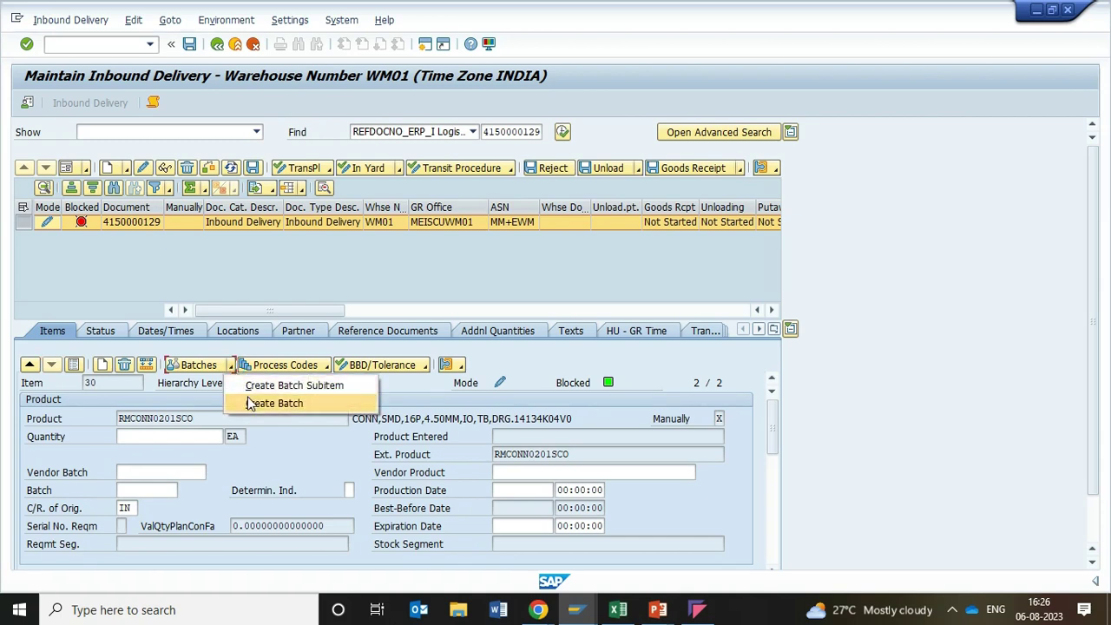
pyautogui.click(250, 403)
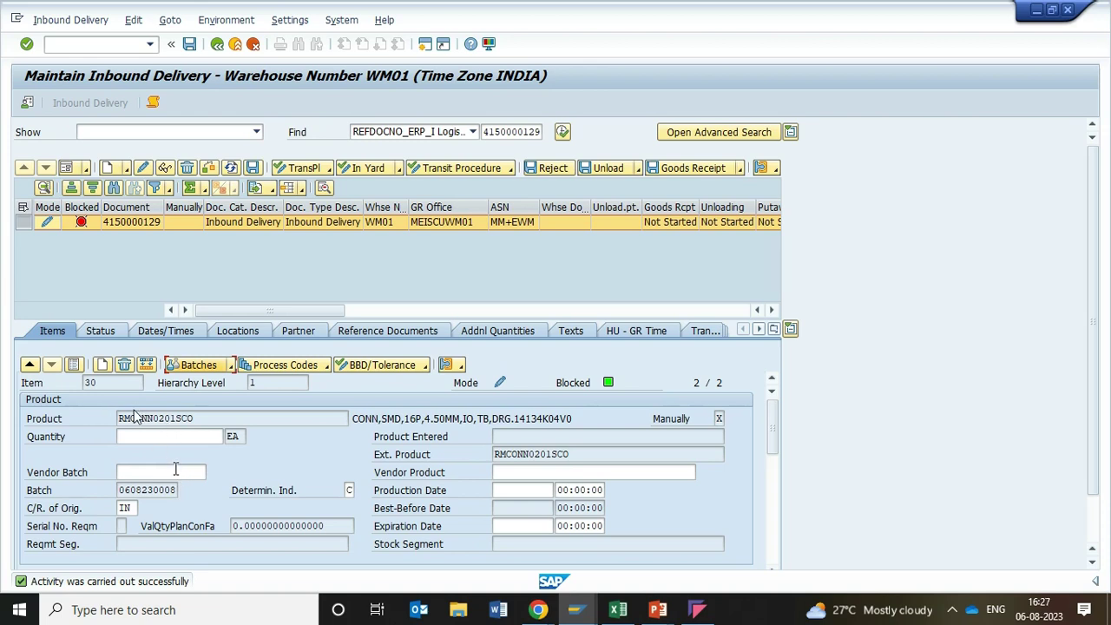
pyautogui.click(31, 365)
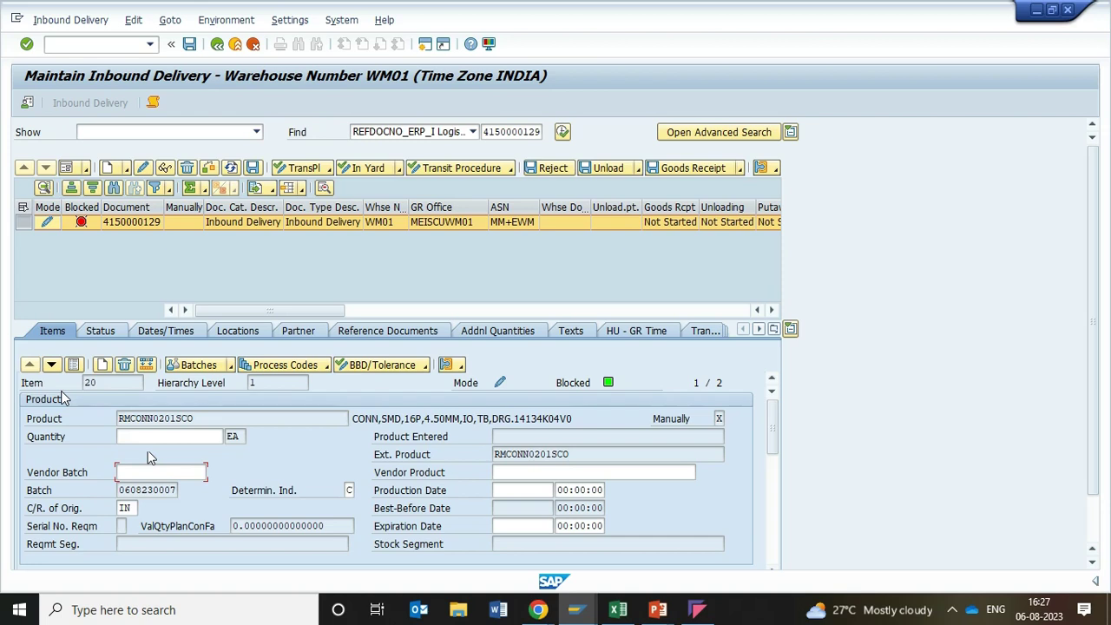
pyautogui.click(152, 472)
pyautogui.click(152, 474)
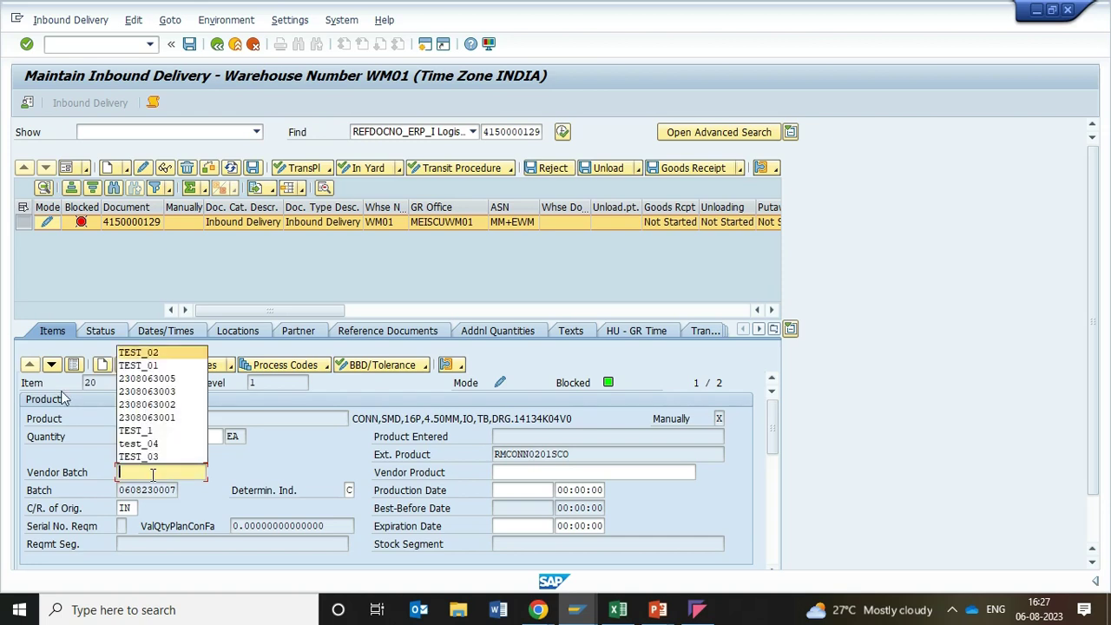
pyautogui.press('Down')
pyautogui.press('Down')
pyautogui.press('Return')
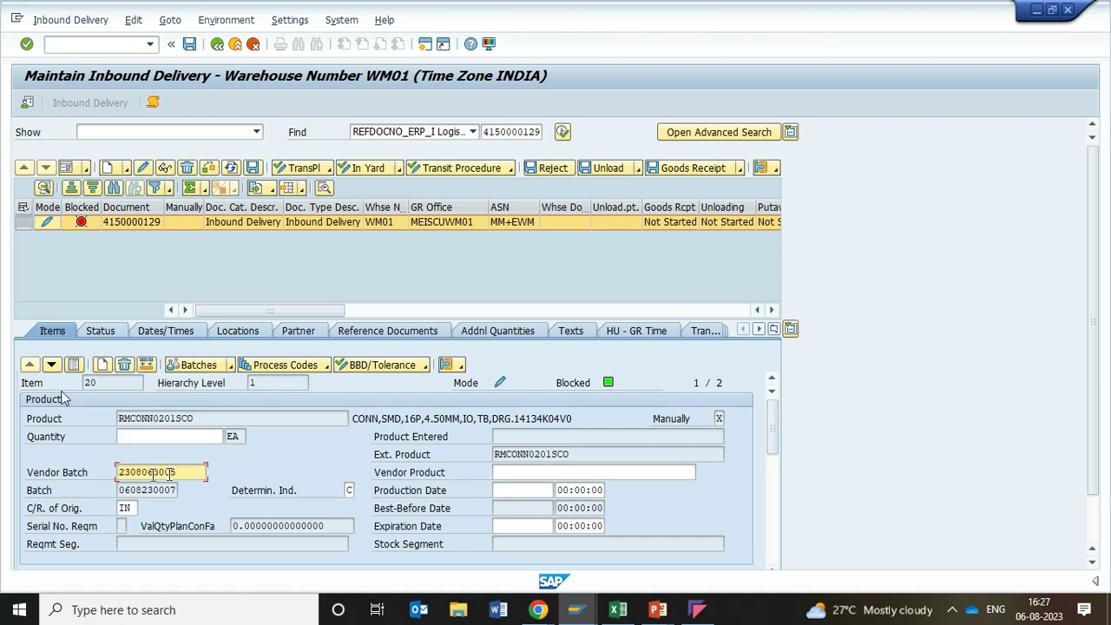
pyautogui.moveTo(179, 473); pyautogui.dragTo(117, 472)
pyautogui.click(118, 473)
# Set both the production date and the expiration date of item 20 to 06.08.2023.
pyautogui.click(528, 498)
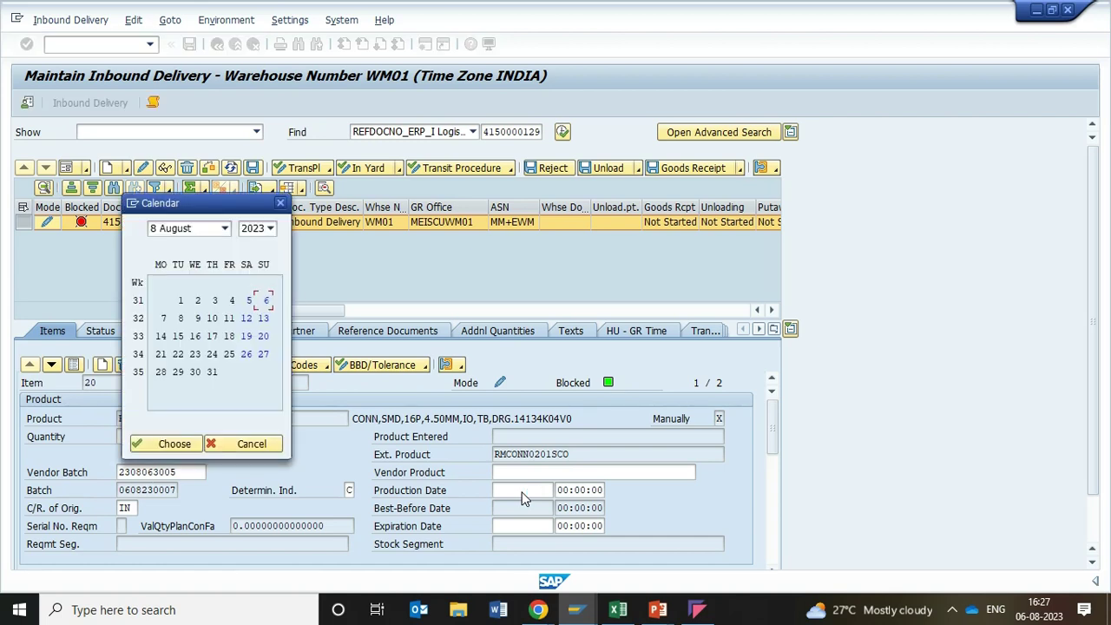
pyautogui.click(523, 497)
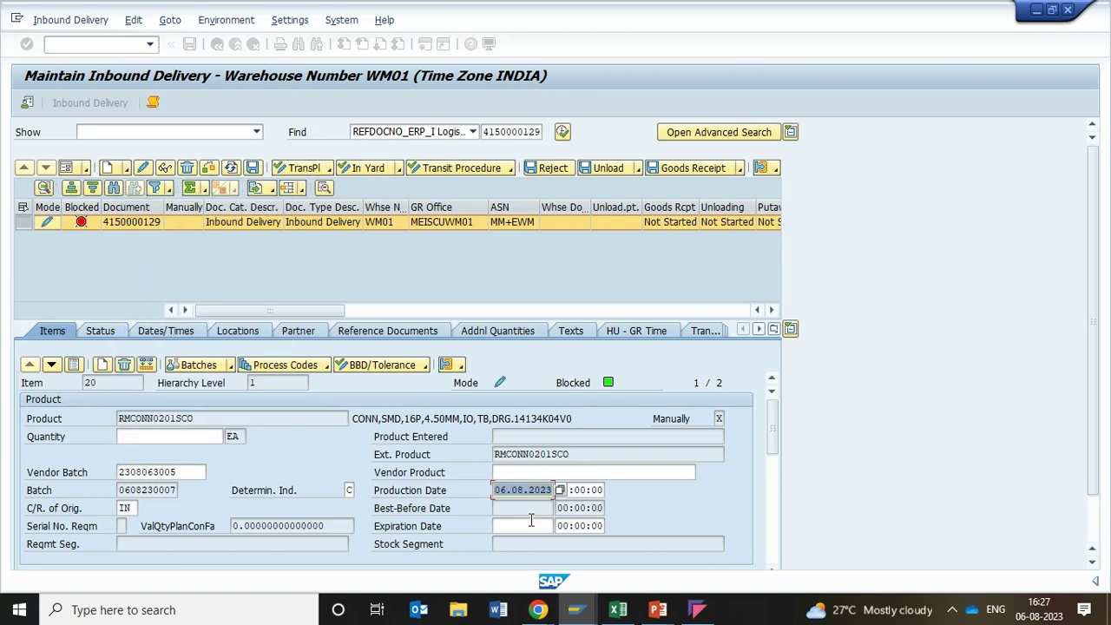
pyautogui.click(528, 526)
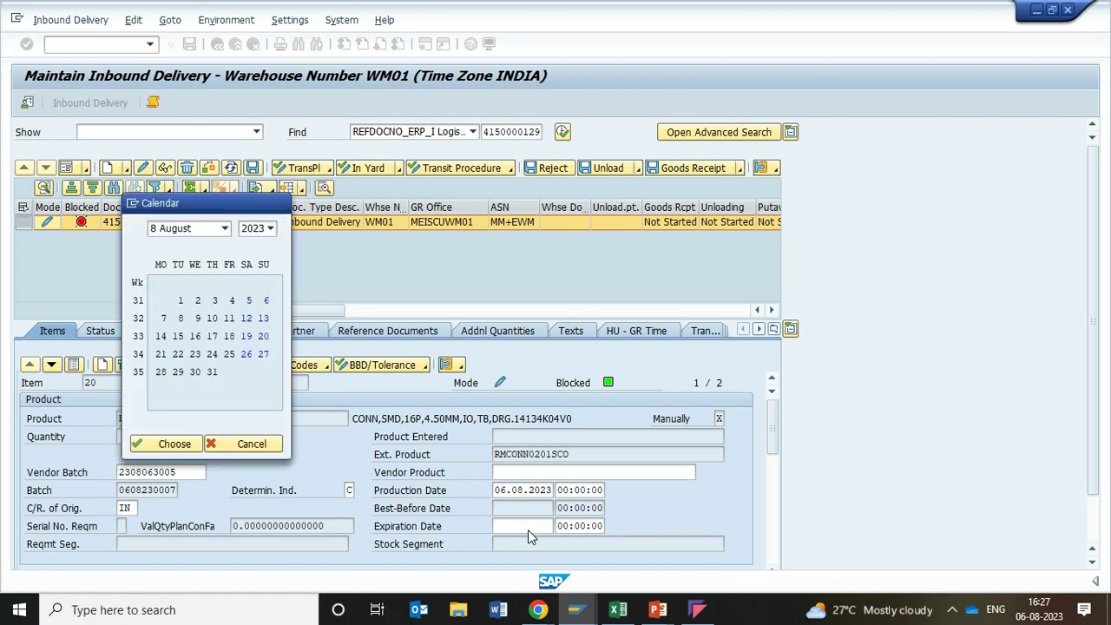
pyautogui.click(528, 529)
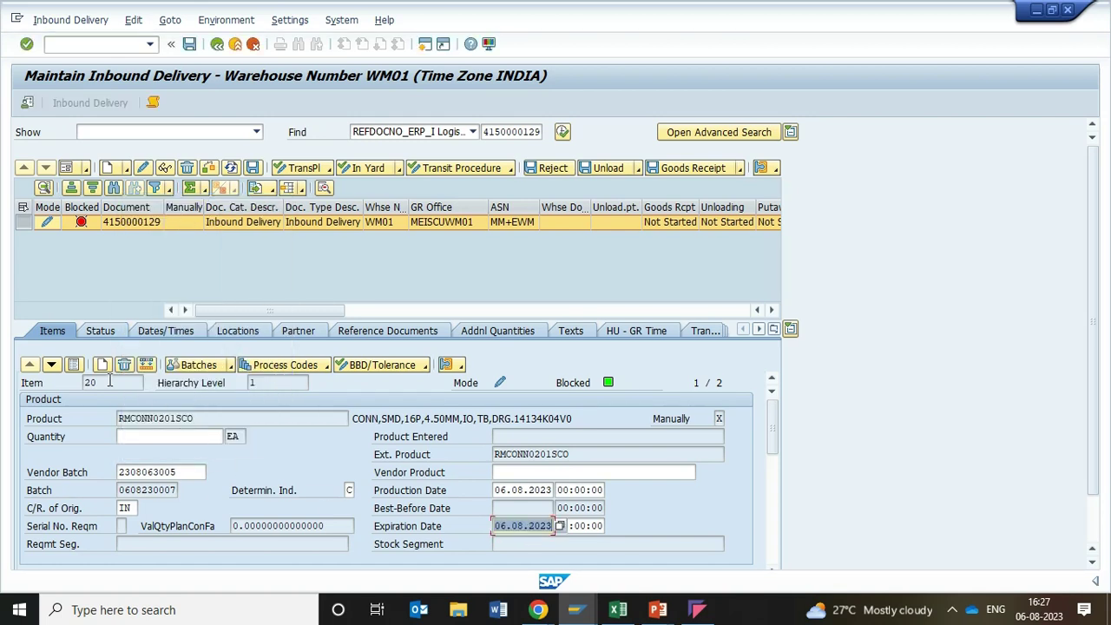
pyautogui.click(52, 365)
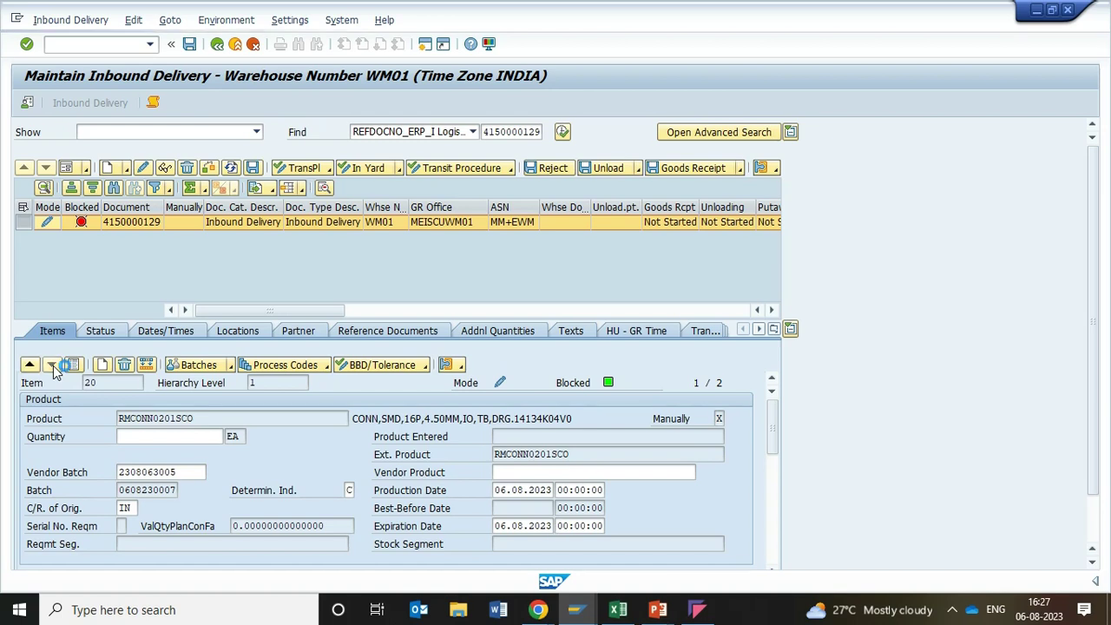
pyautogui.click(149, 471)
pyautogui.click(149, 471)
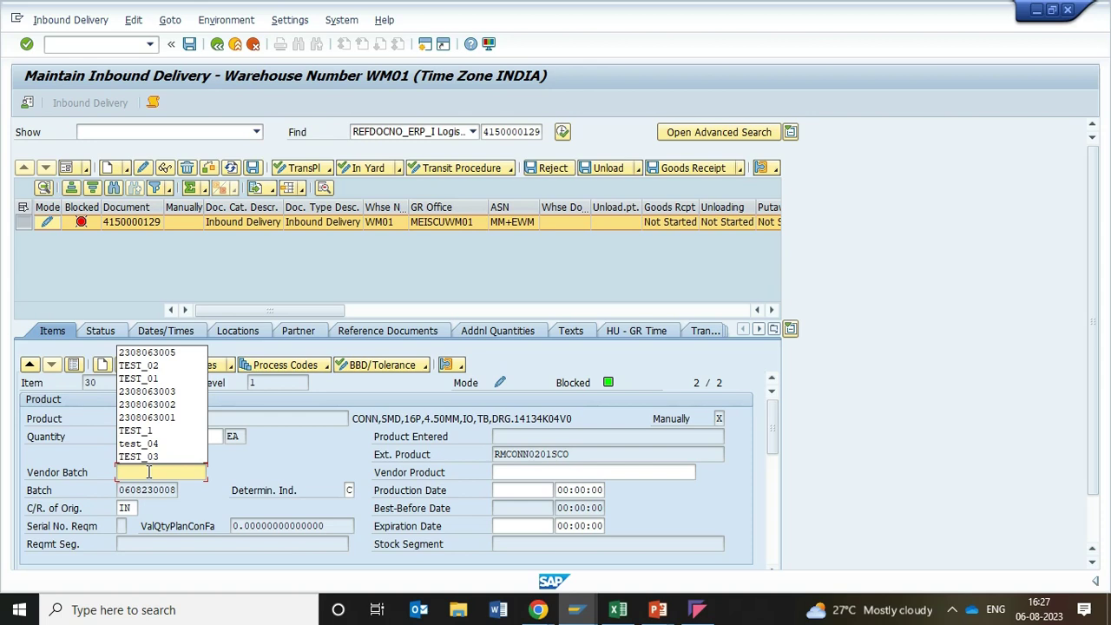
pyautogui.click(171, 353)
pyautogui.click(530, 490)
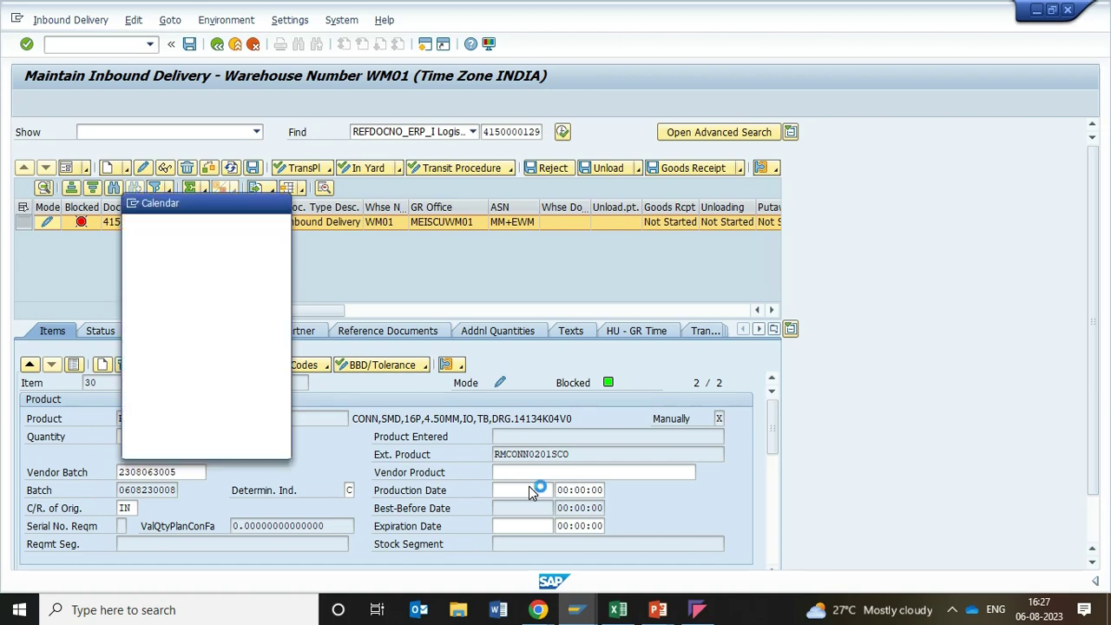
pyautogui.press('Return')
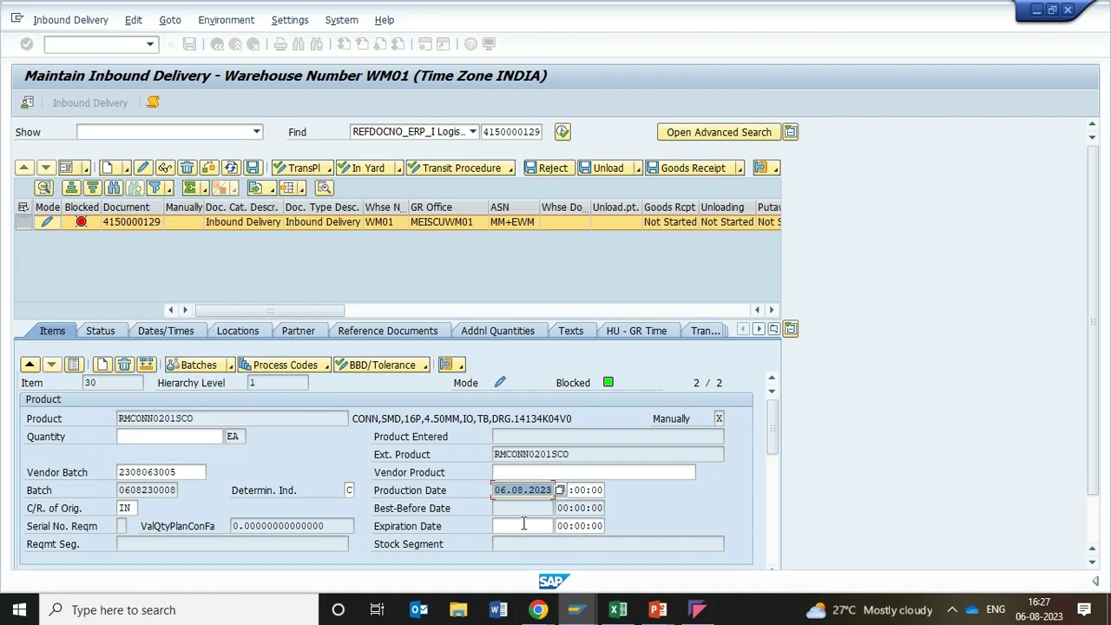
pyautogui.click(524, 526)
pyautogui.press('F4')
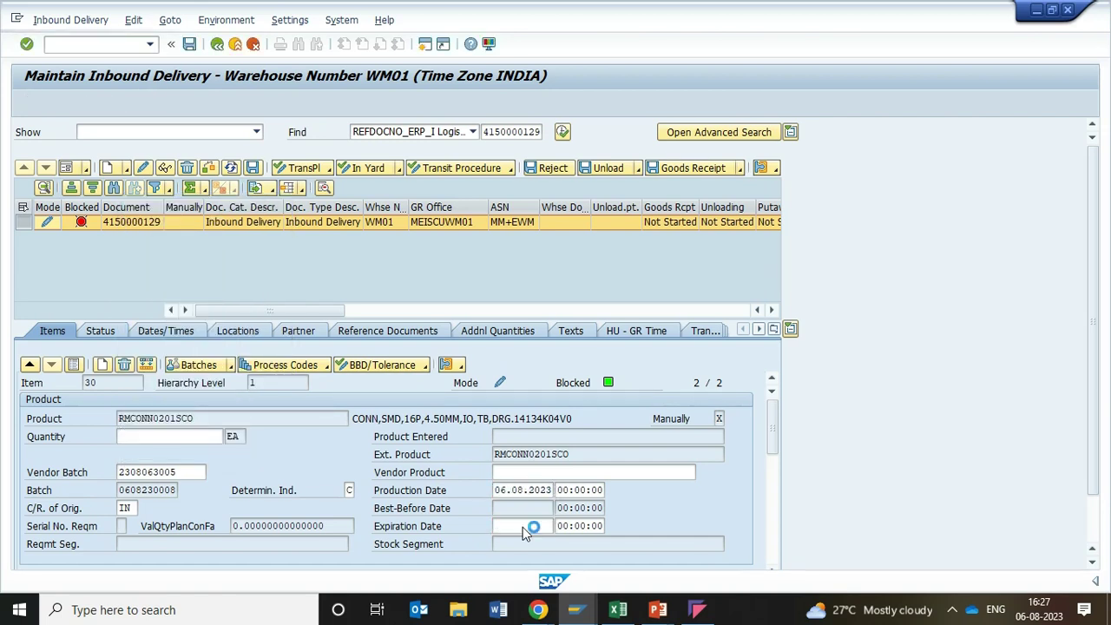
pyautogui.press('Return')
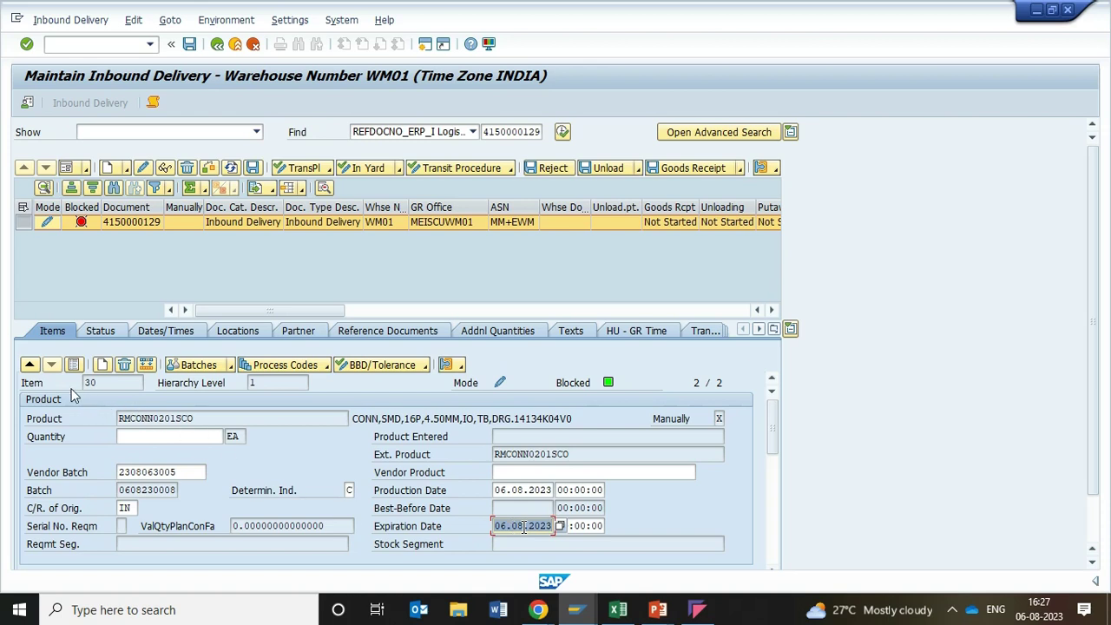
# Set the quantity of item 20 to 7 EA and of item 30 to 3 EA, and save the delivery.
pyautogui.click(29, 365)
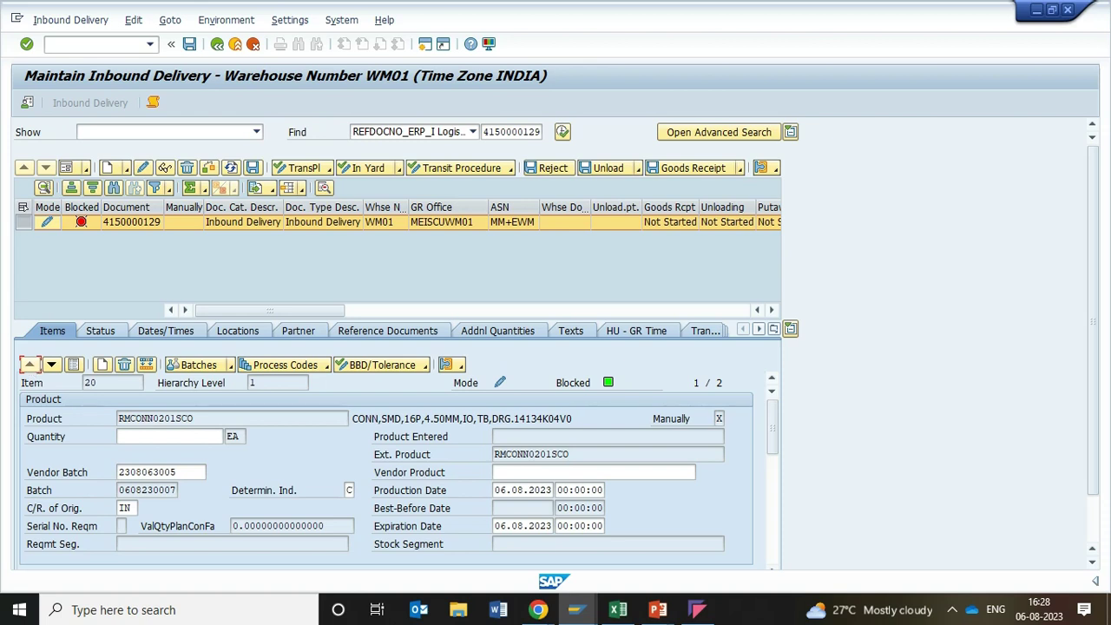
pyautogui.click(138, 438)
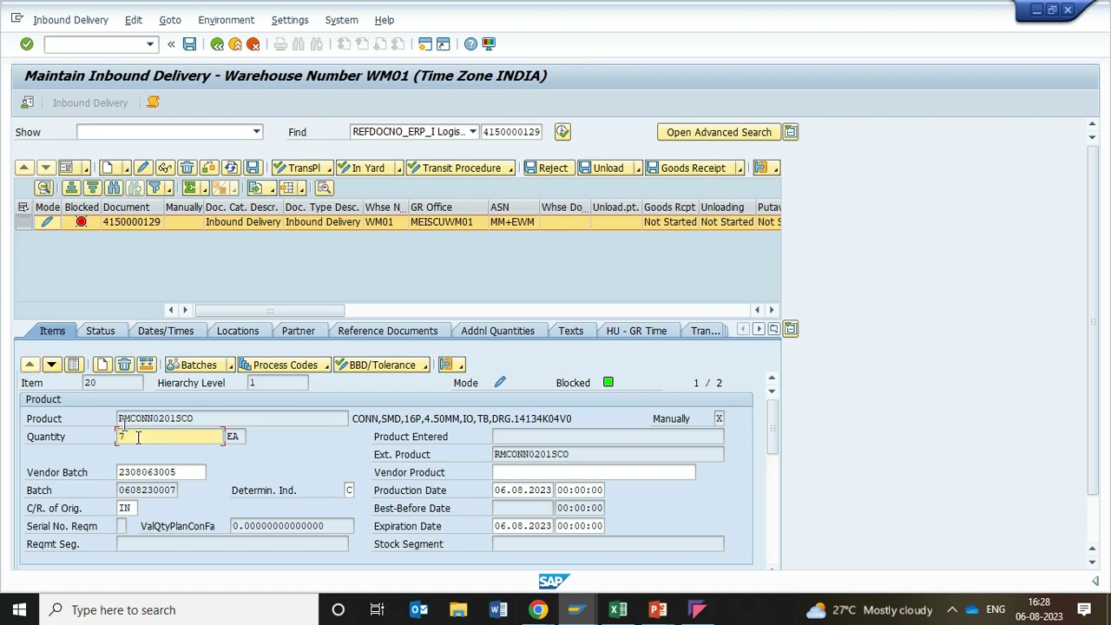
pyautogui.click(52, 365)
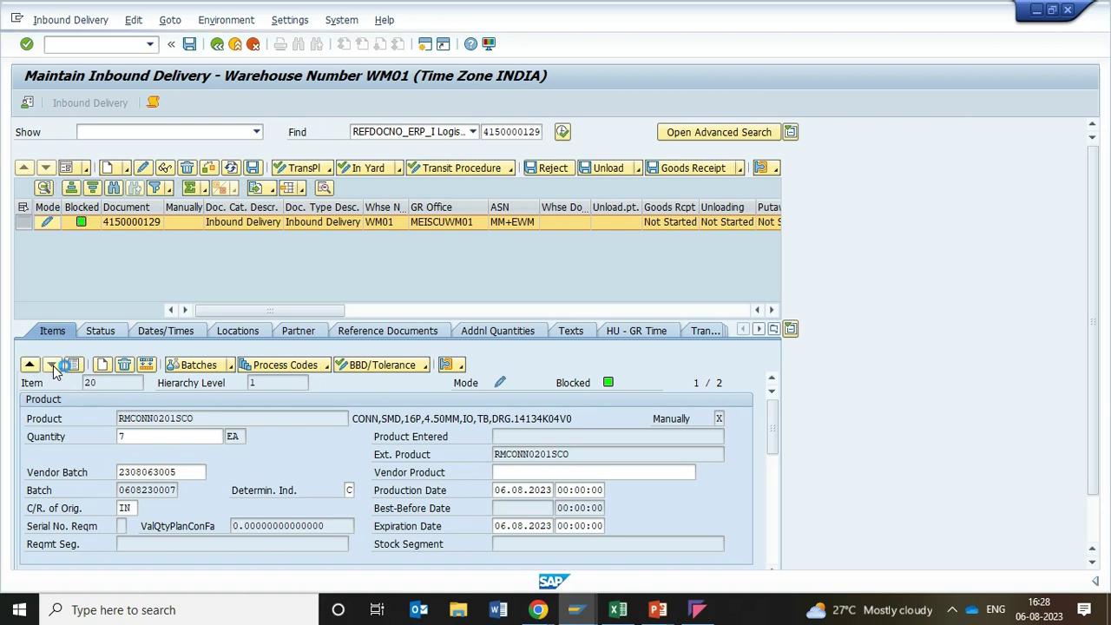
pyautogui.click(152, 437)
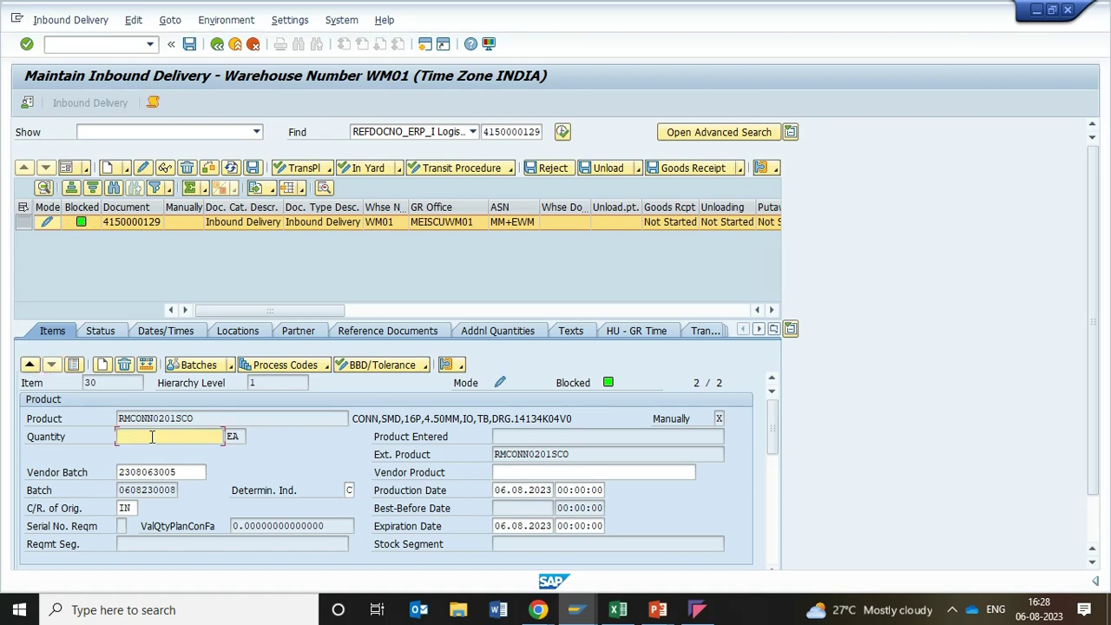
pyautogui.write('3')
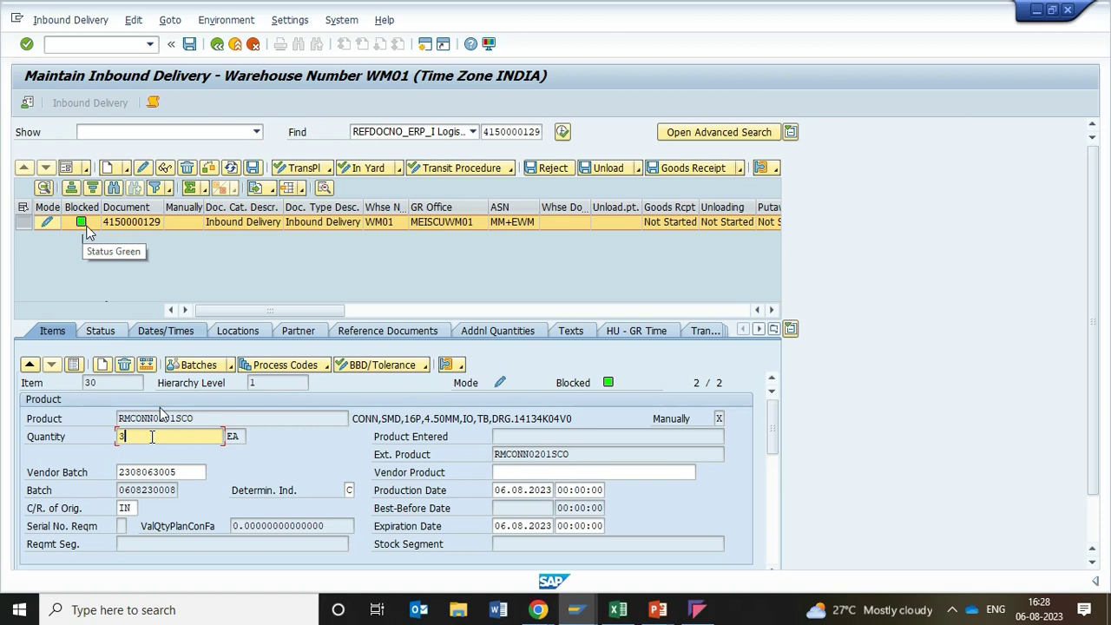
pyautogui.press('Return')
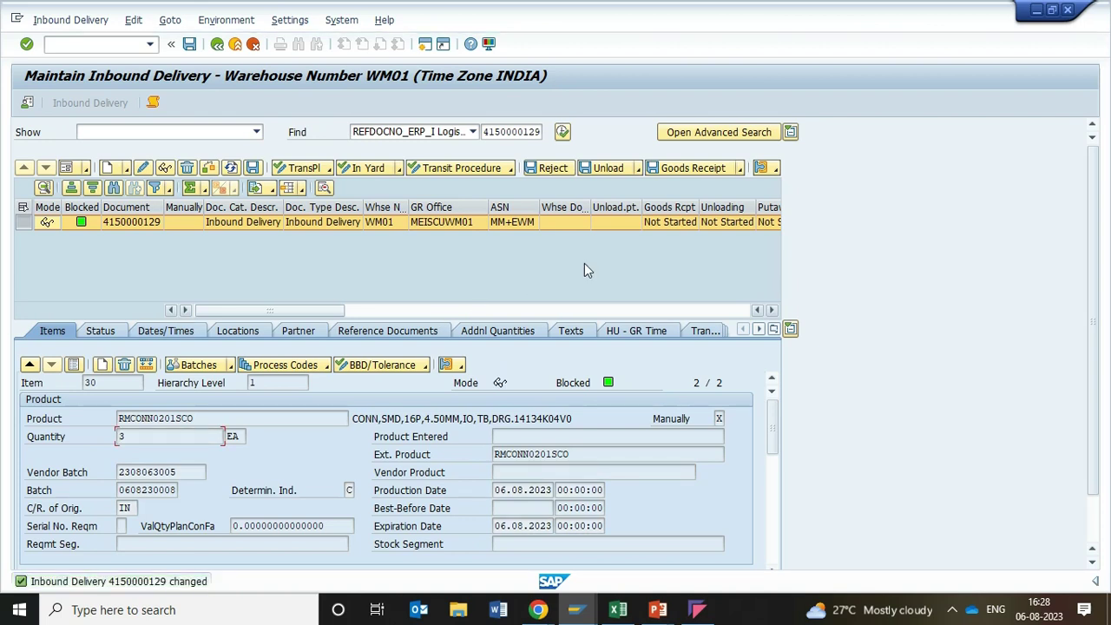
# Start the goods receipt for the inbound delivery and acknowledge the batch characteristics message for the first batch.
pyautogui.click(740, 169)
pyautogui.click(766, 188)
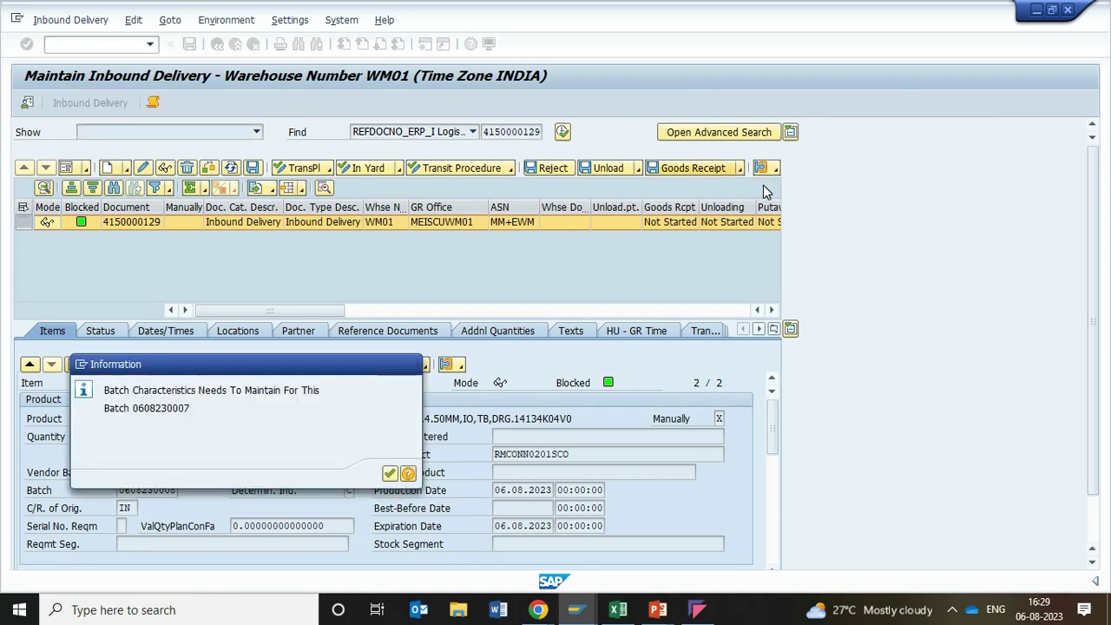
pyautogui.press('Return')
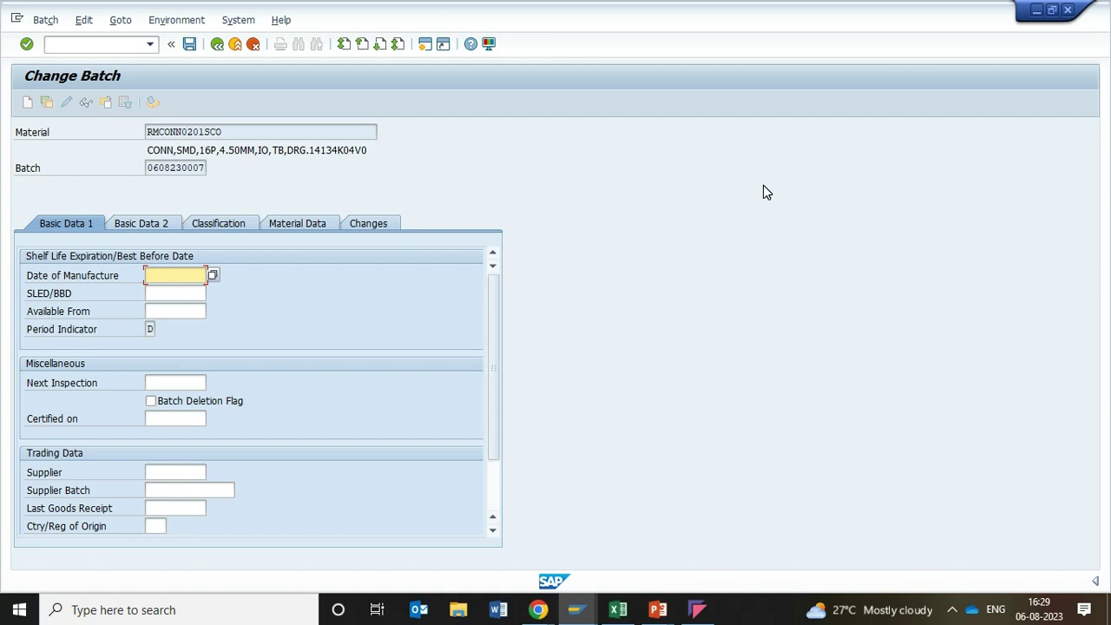
pyautogui.press('F4')
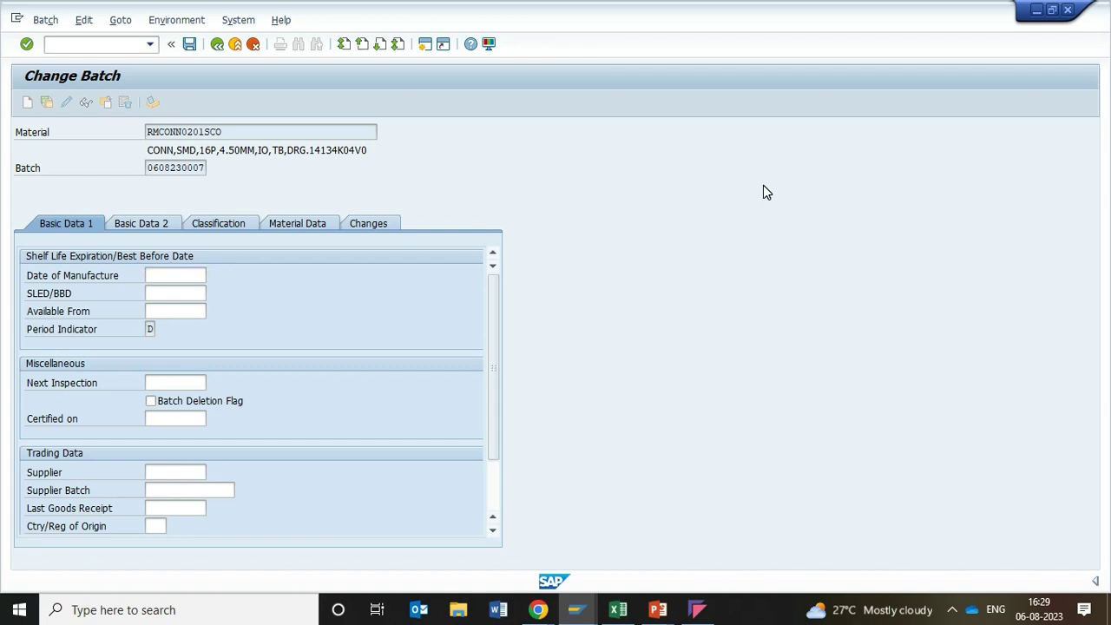
pyautogui.press('Return')
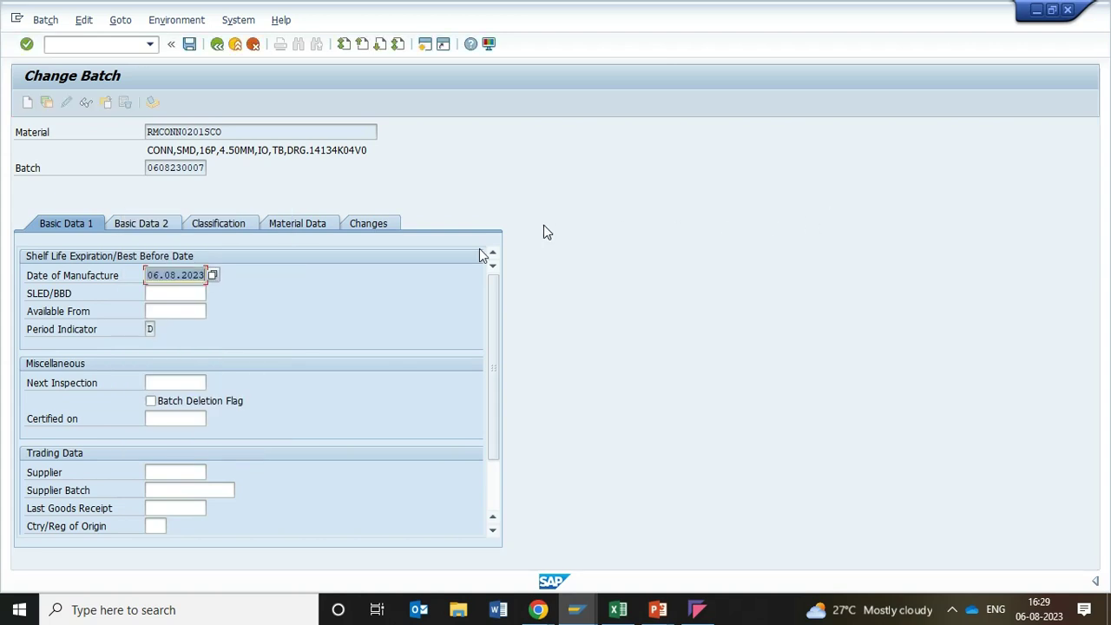
pyautogui.click(237, 224)
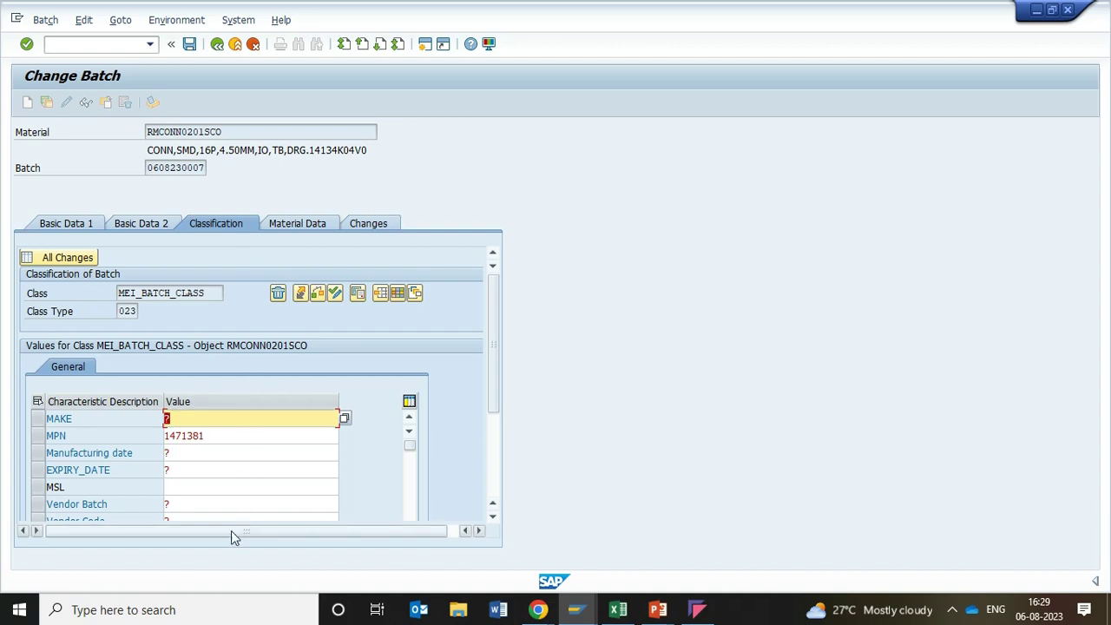
pyautogui.moveTo(484, 399); pyautogui.dragTo(515, 333)
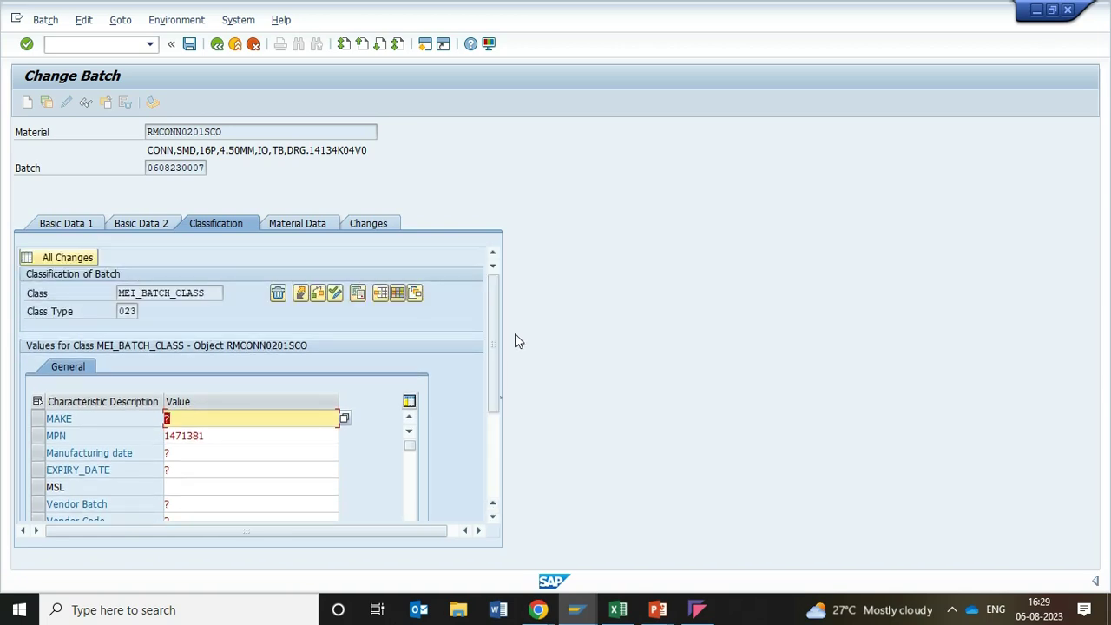
pyautogui.hotkey('ctrl', 's')
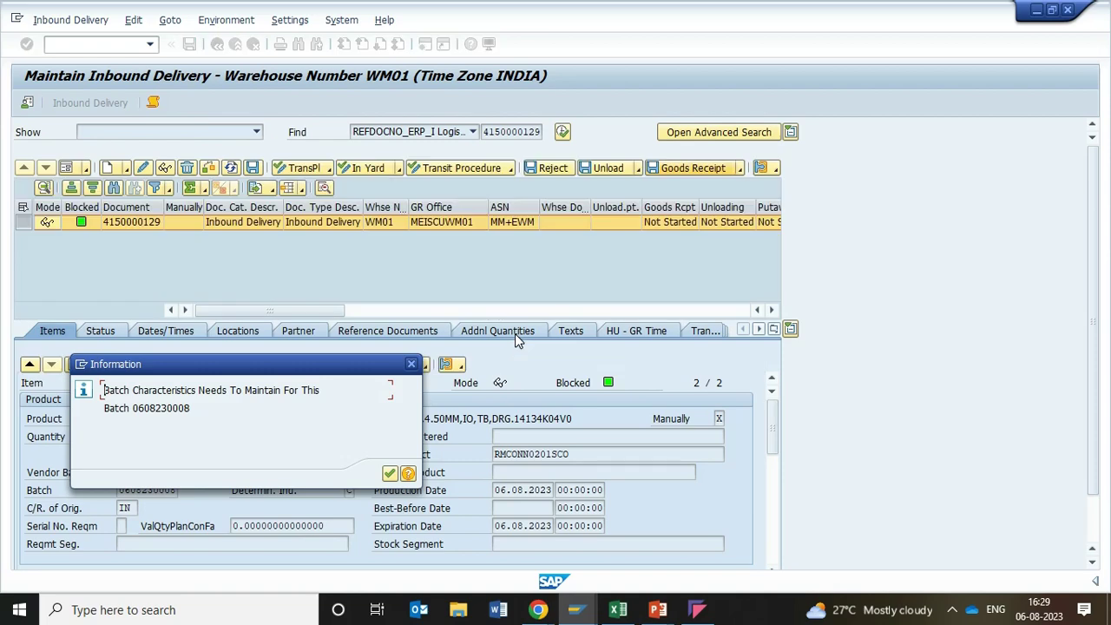
pyautogui.press('Return')
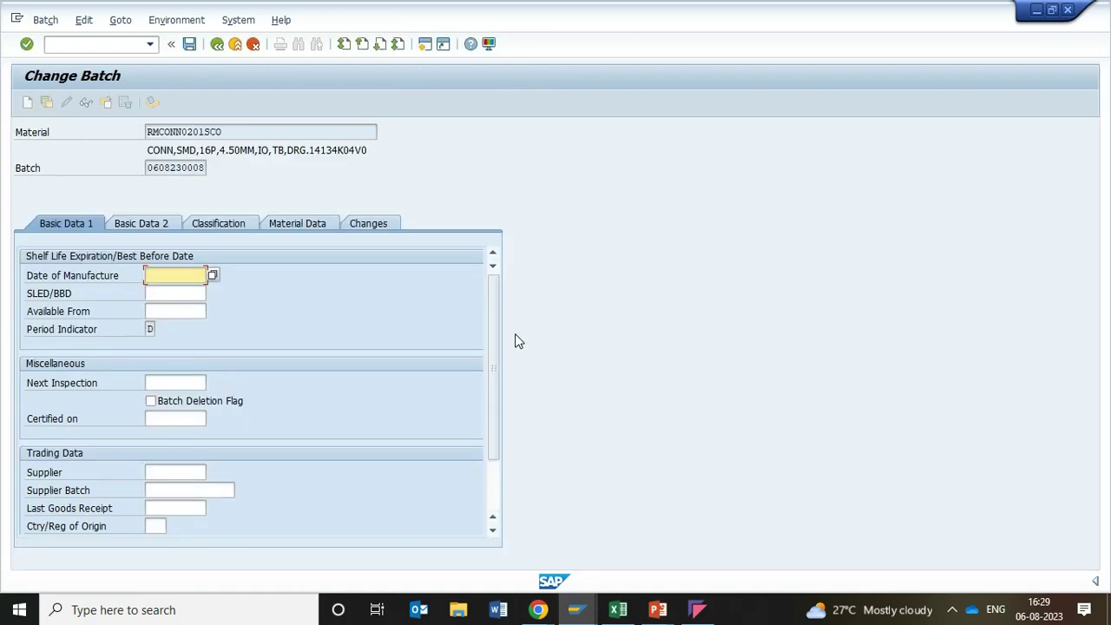
pyautogui.press('F4')
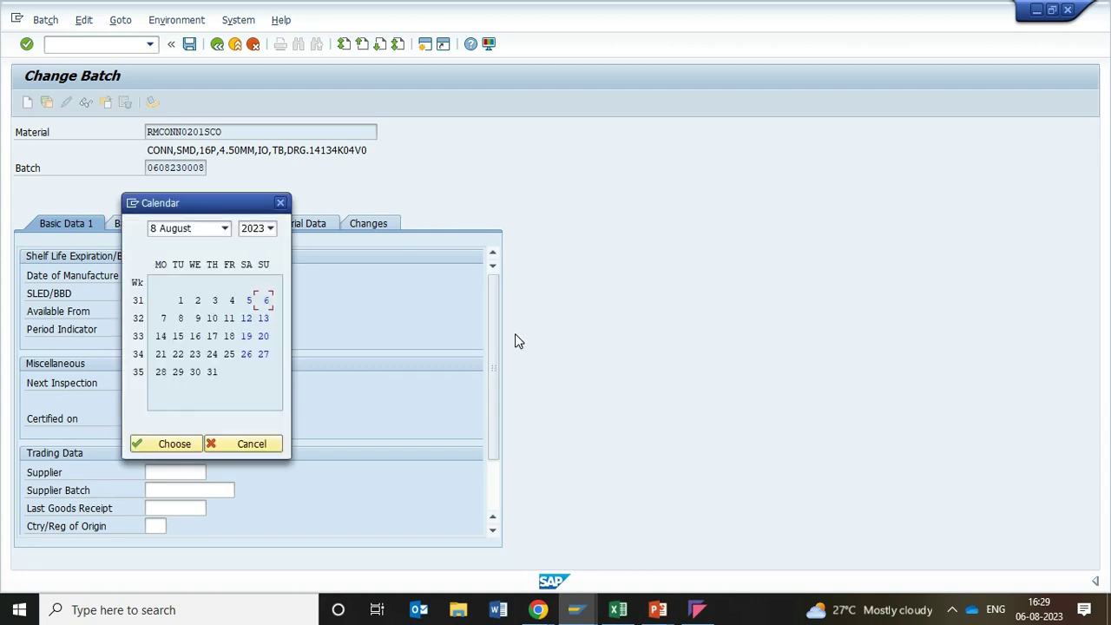
pyautogui.press('Return')
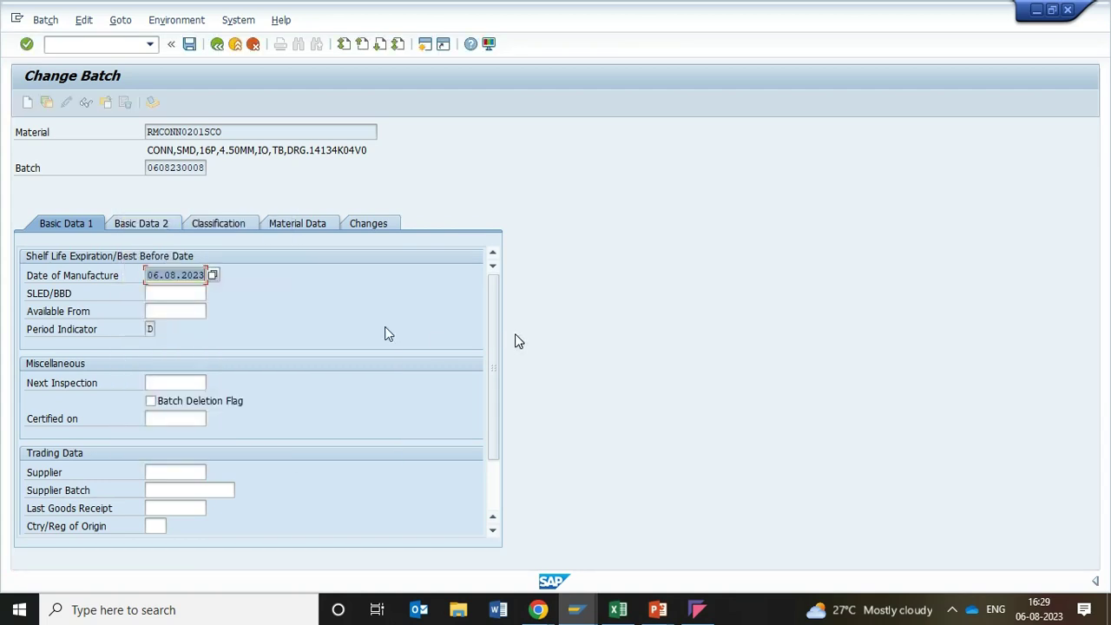
pyautogui.click(238, 223)
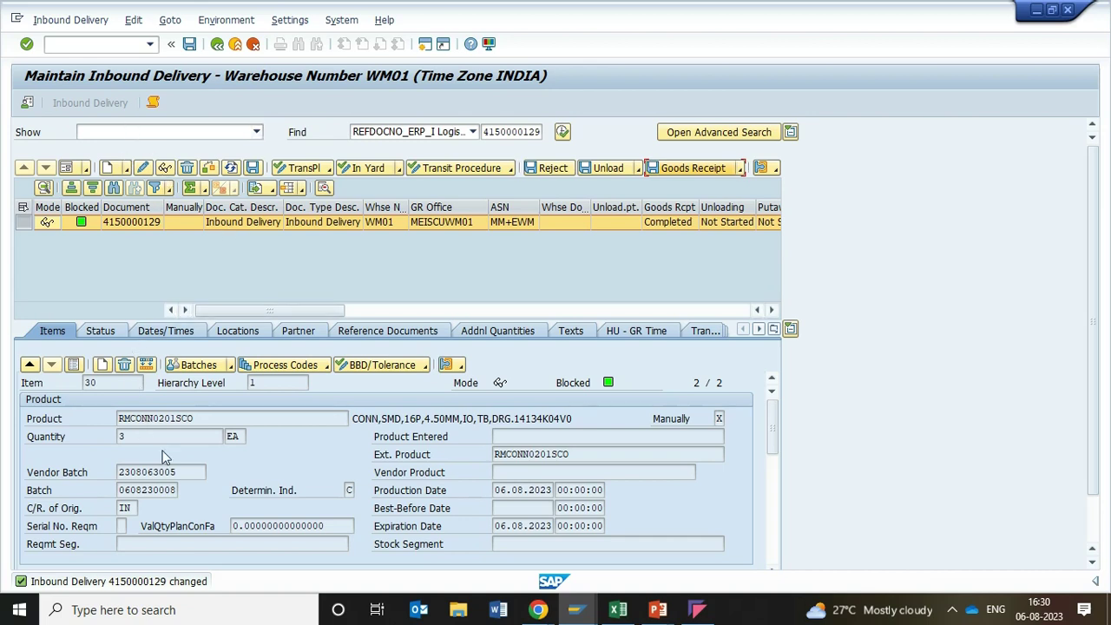
pyautogui.moveTo(194, 419); pyautogui.dragTo(111, 417)
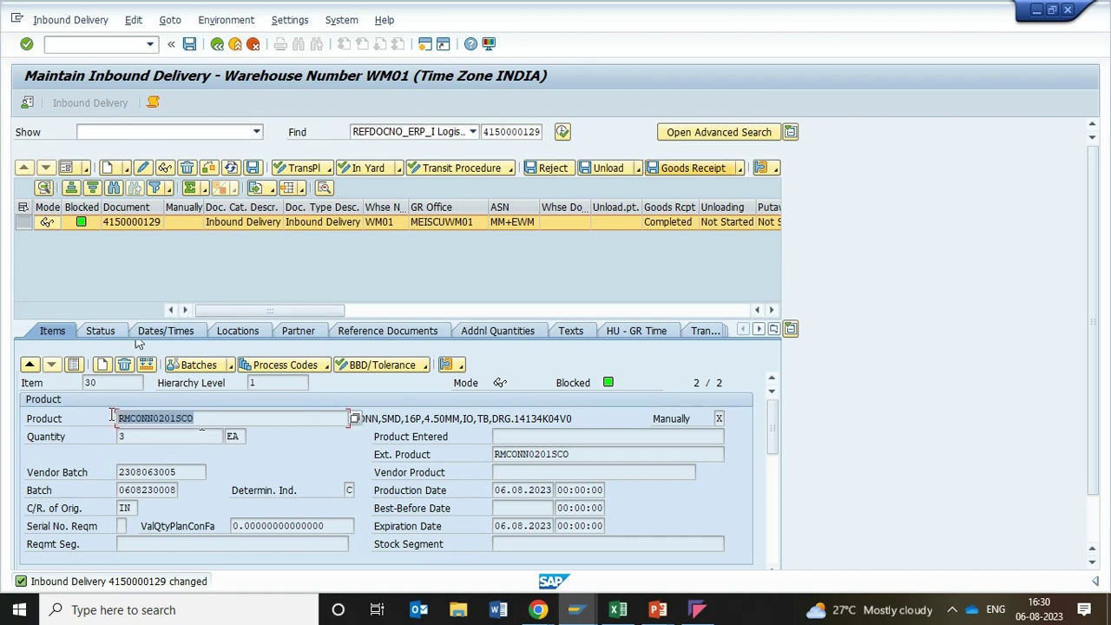
pyautogui.click(141, 490)
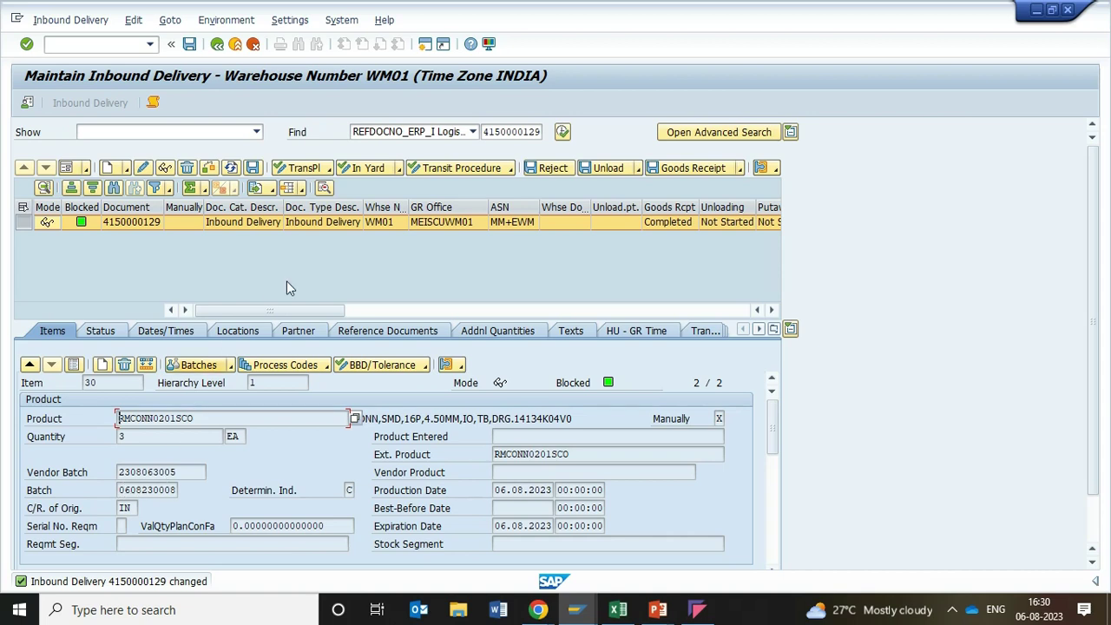
pyautogui.click(108, 43)
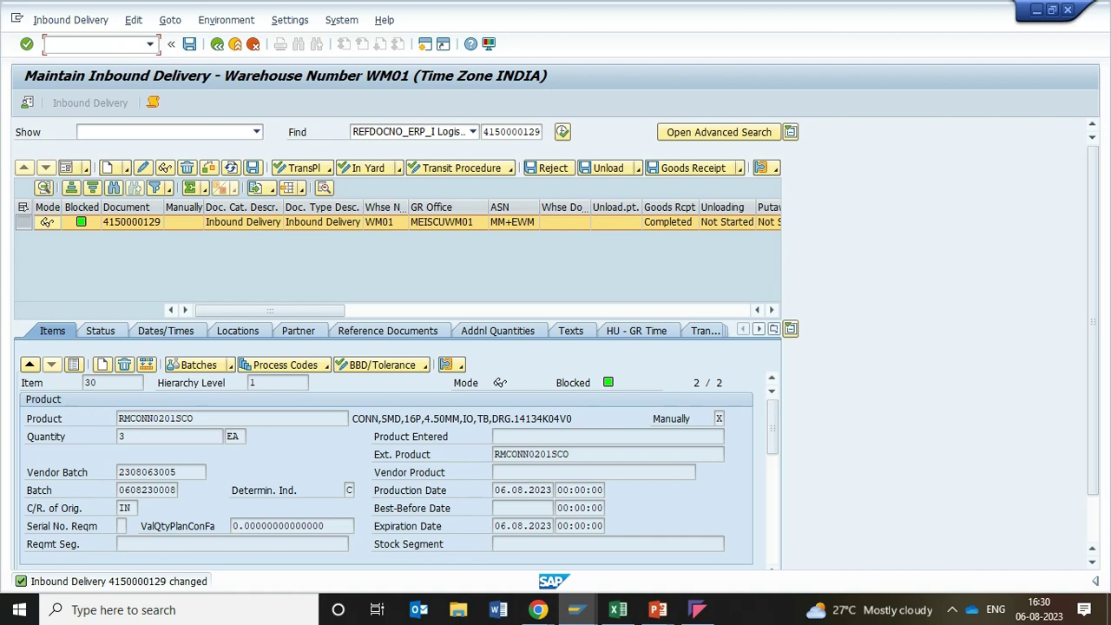
pyautogui.write('/nmmb')
pyautogui.press('Return')
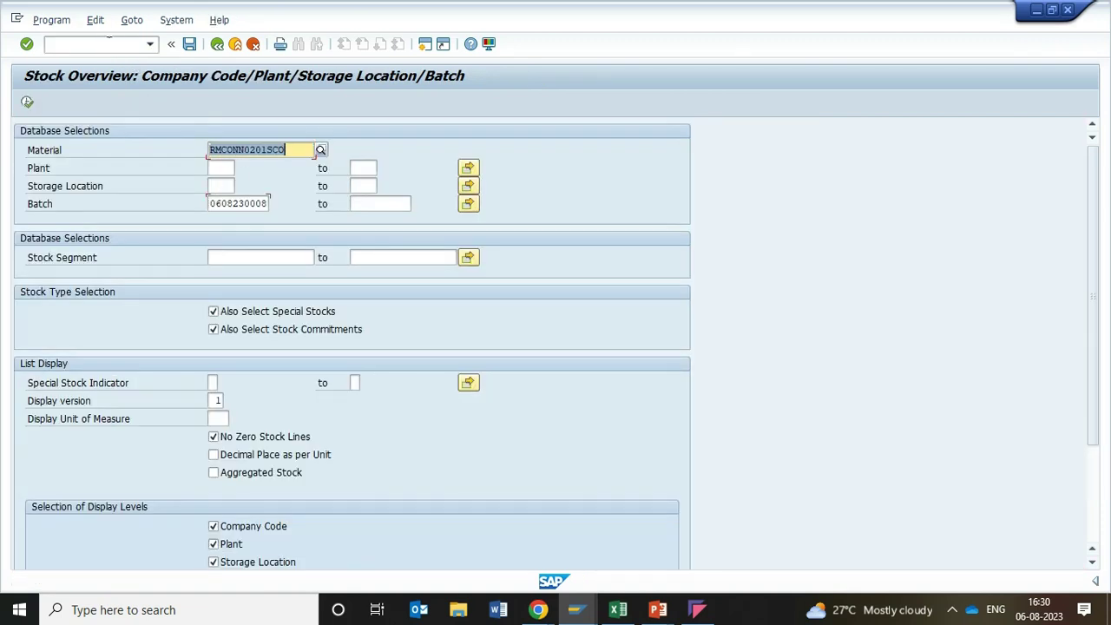
pyautogui.click(269, 203)
pyautogui.hotkey('alt', 'Tab')
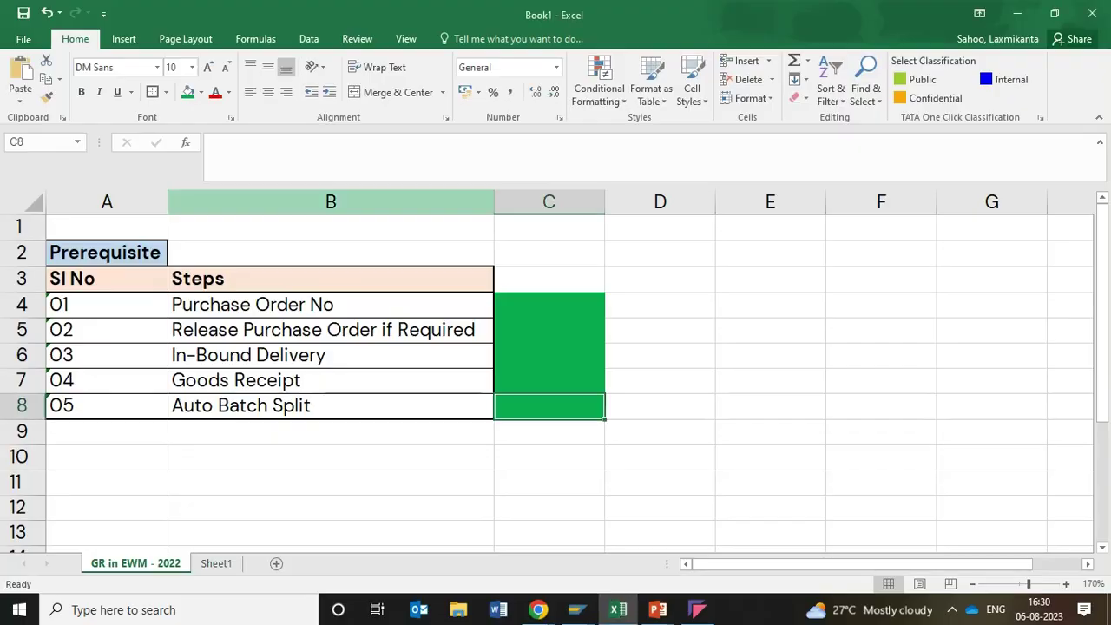
pyautogui.hotkey('alt', 'Tab')
pyautogui.hotkey('alt', 'Tab')
pyautogui.press('Tab')
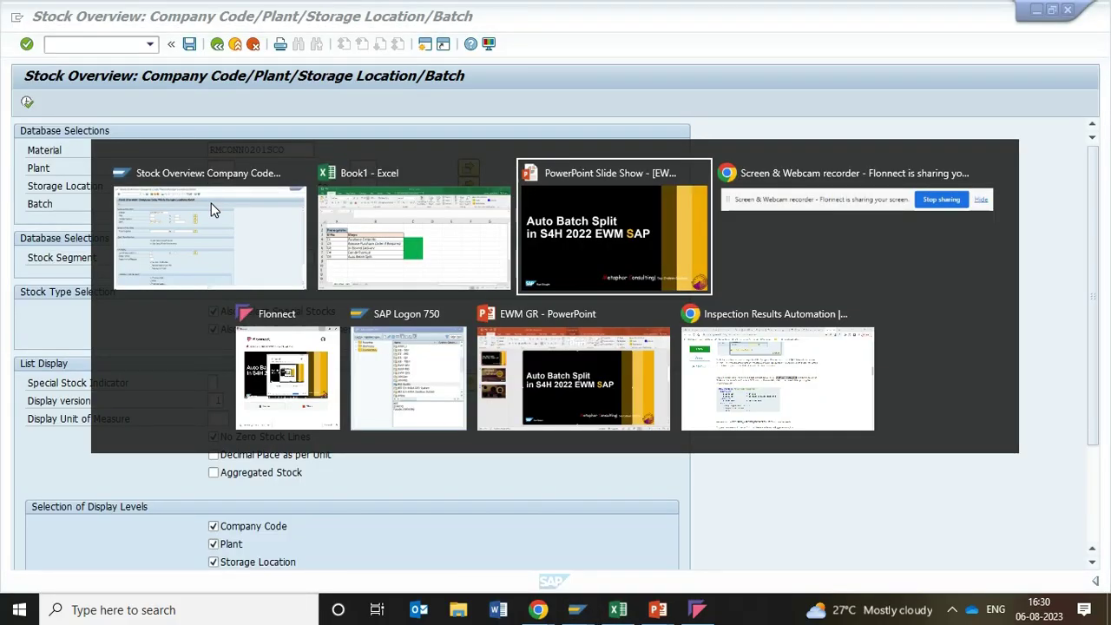
pyautogui.press('Tab')
pyautogui.press('Tab')
pyautogui.press('Tab')
pyautogui.press('Tab')
pyautogui.press('Tab')
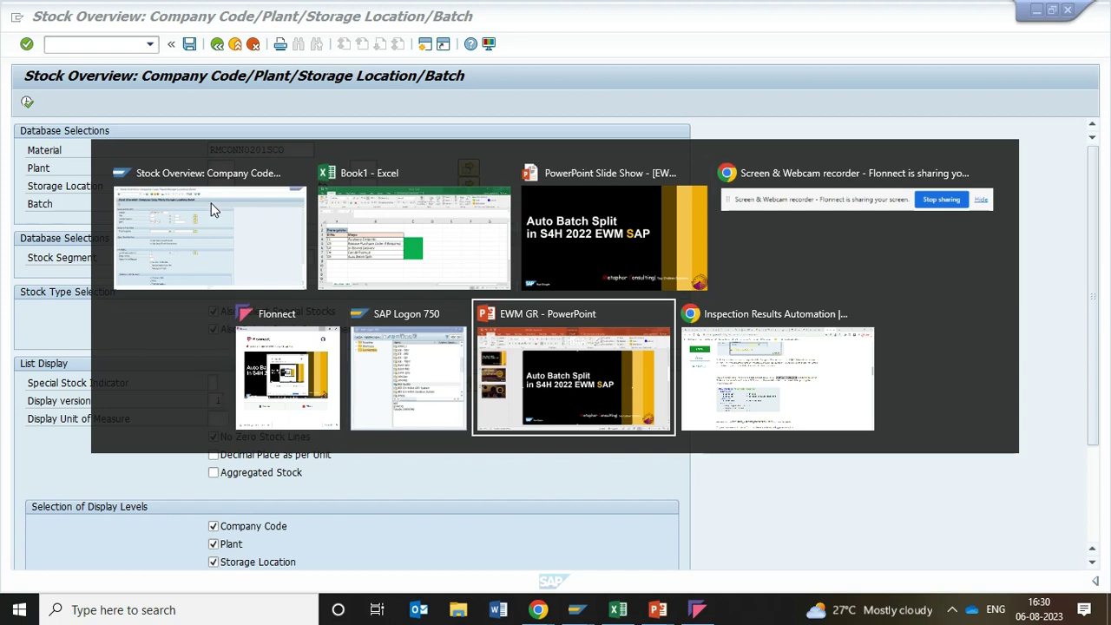
pyautogui.click(215, 210)
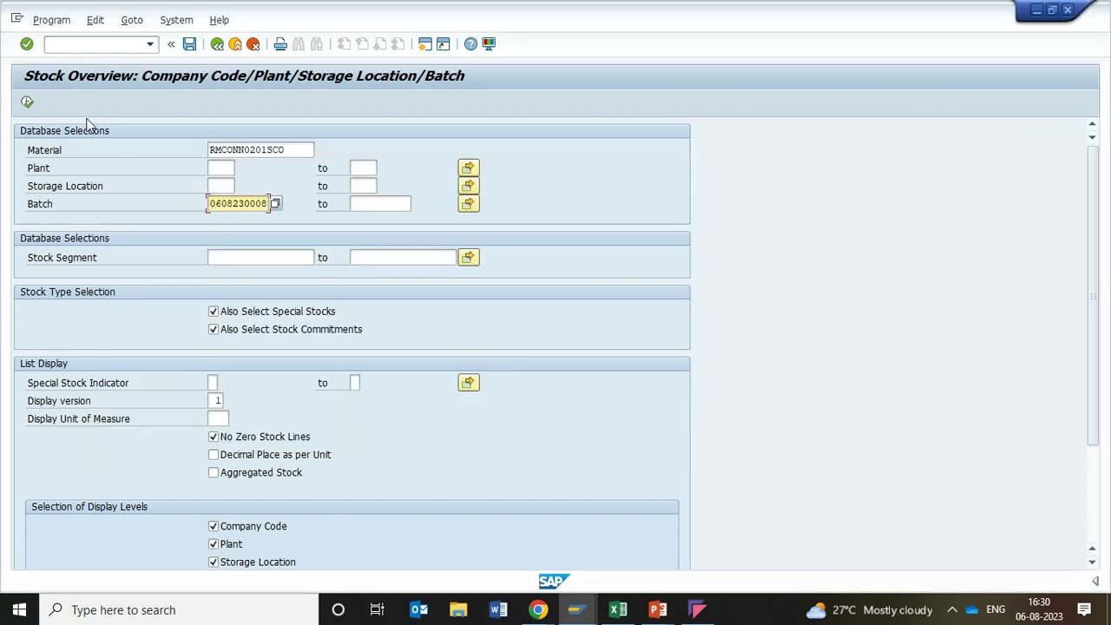
pyautogui.click(27, 102)
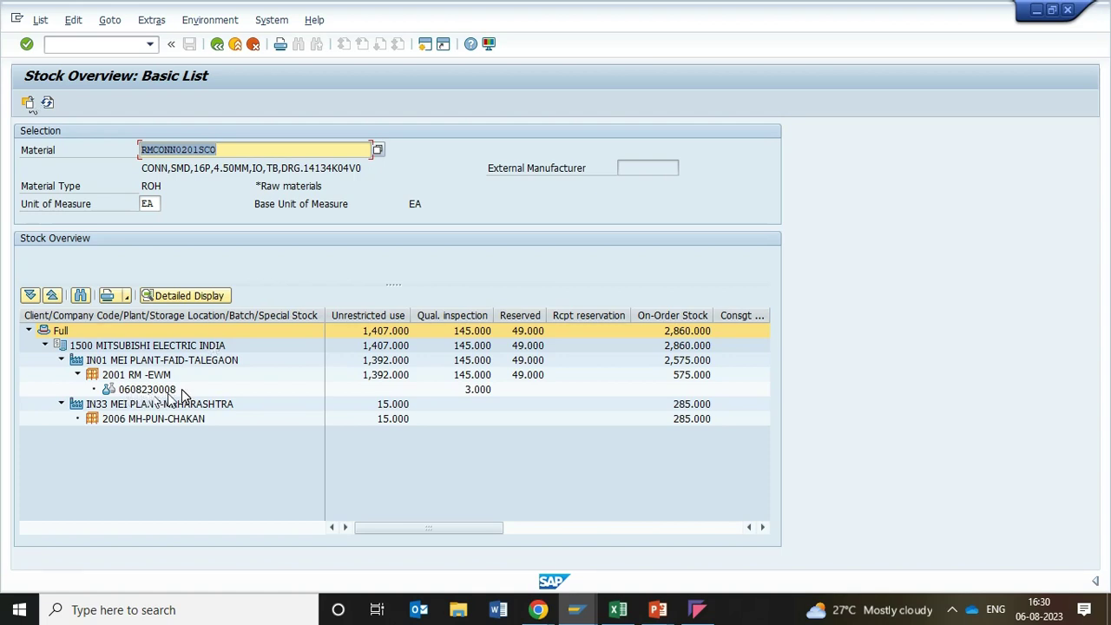
pyautogui.click(217, 44)
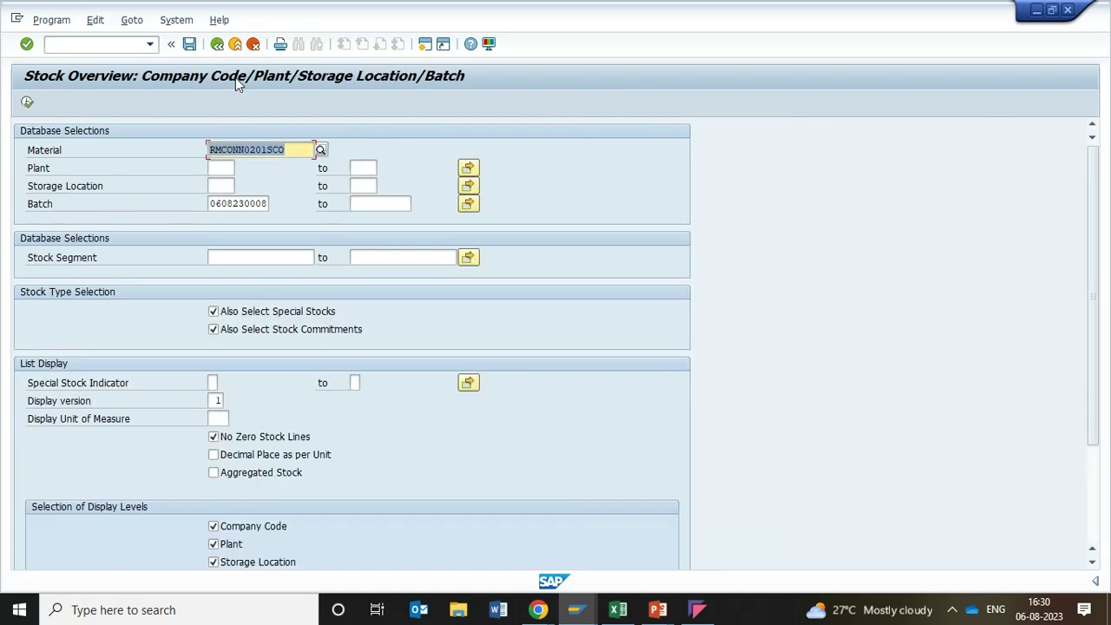
pyautogui.click(261, 203)
pyautogui.press('BackSpace')
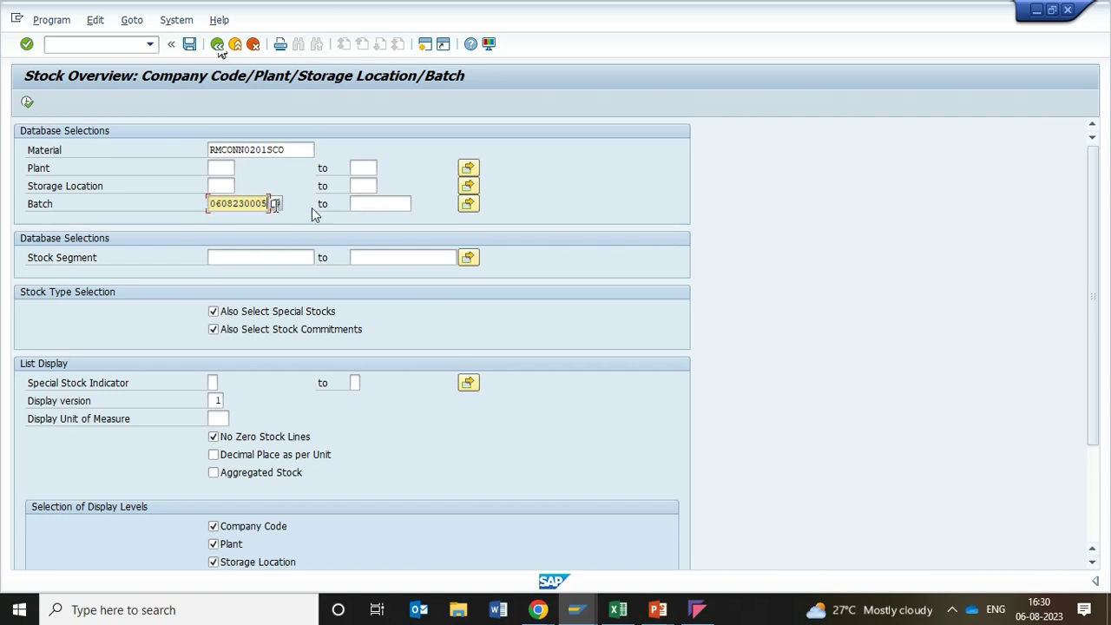
pyautogui.click(376, 205)
pyautogui.hotkey('ctrl', 'v')
pyautogui.write('8')
pyautogui.click(27, 102)
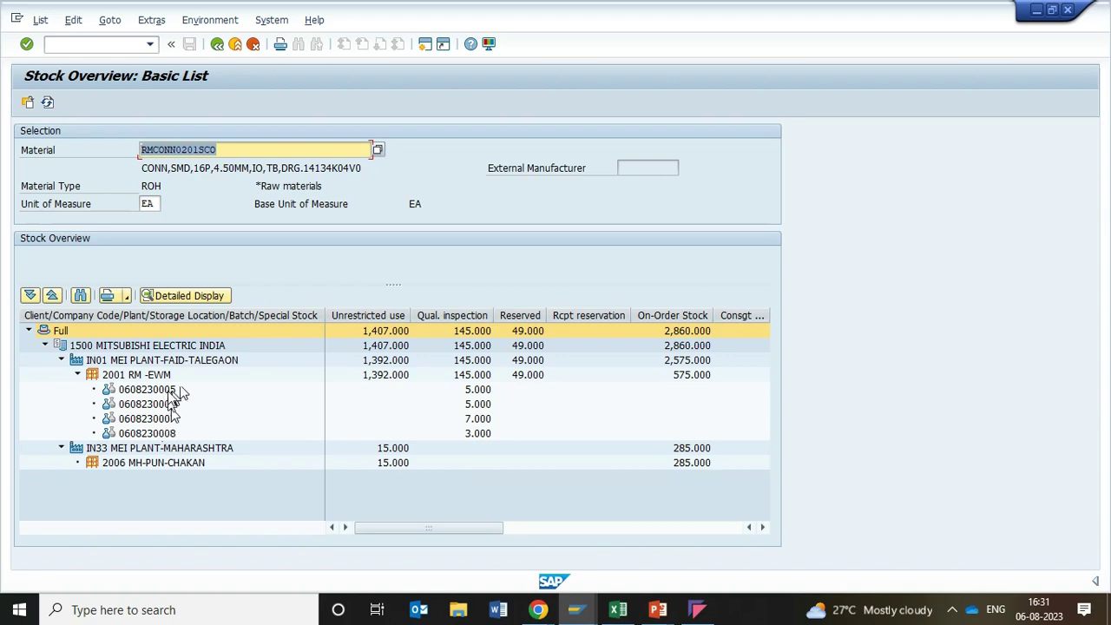
pyautogui.click(171, 393)
pyautogui.click(170, 404)
pyautogui.click(170, 420)
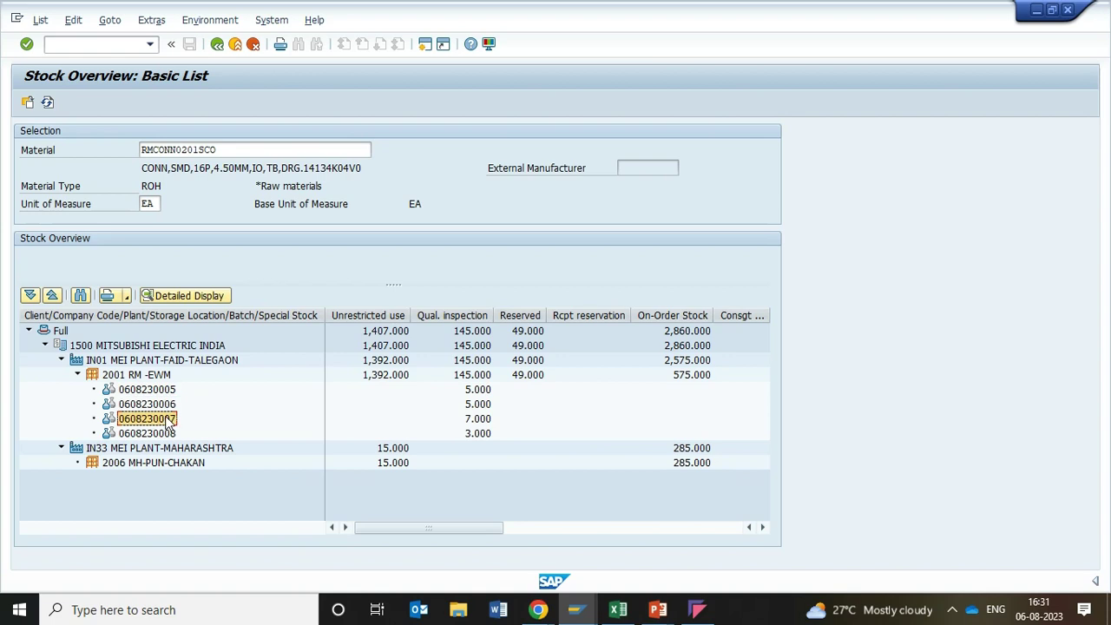
pyautogui.click(169, 434)
pyautogui.click(164, 422)
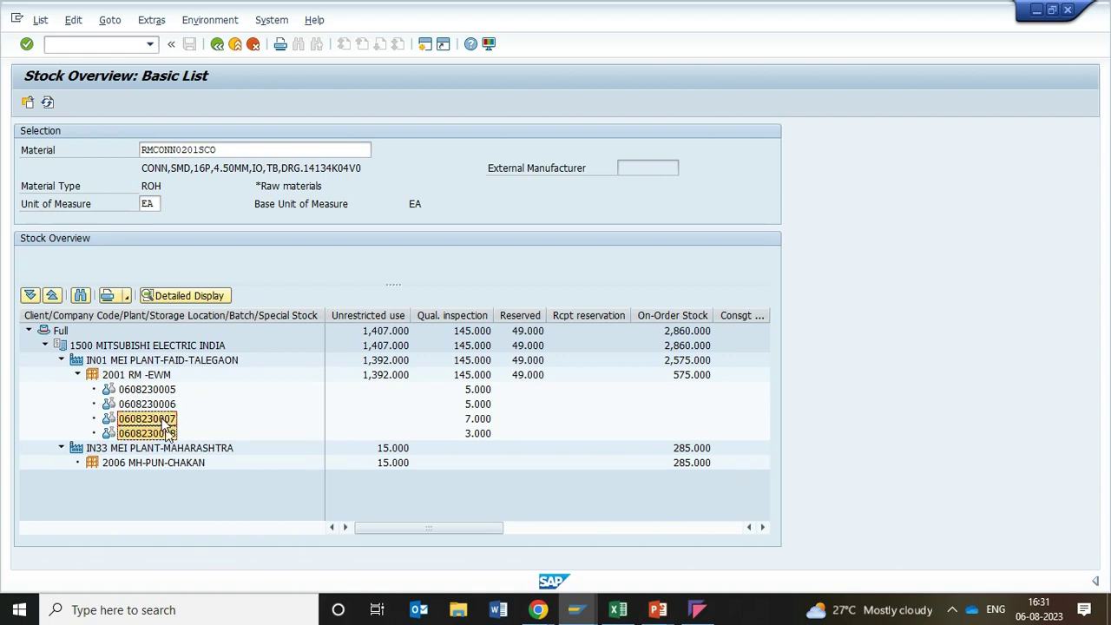
pyautogui.click(164, 435)
pyautogui.click(164, 420)
pyautogui.click(164, 433)
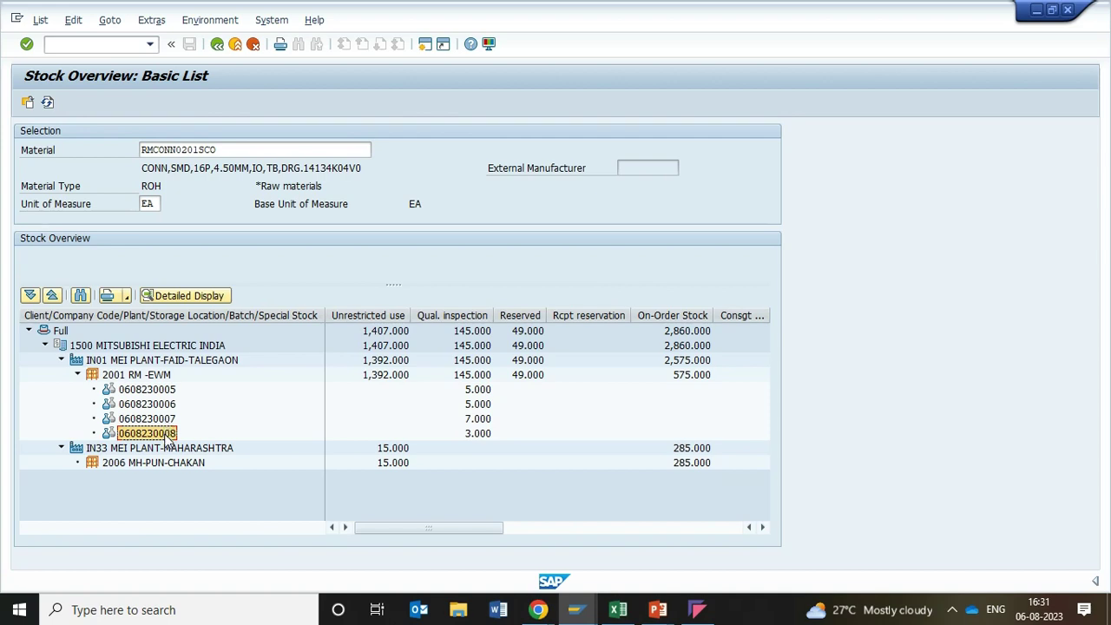
pyautogui.click(167, 391)
pyautogui.click(166, 403)
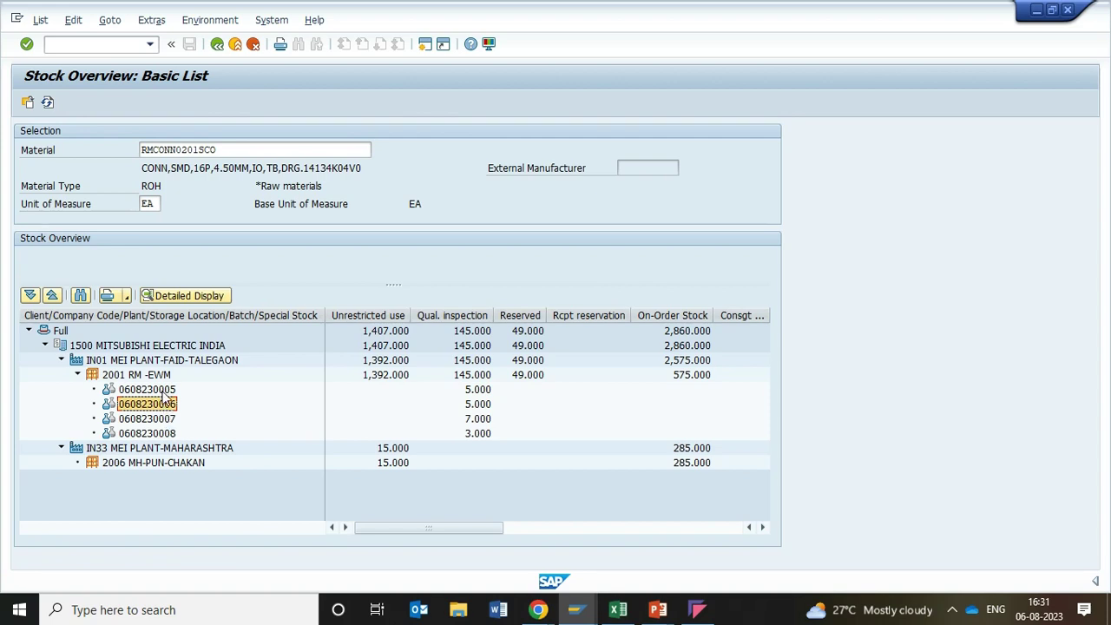
pyautogui.click(162, 391)
pyautogui.click(160, 404)
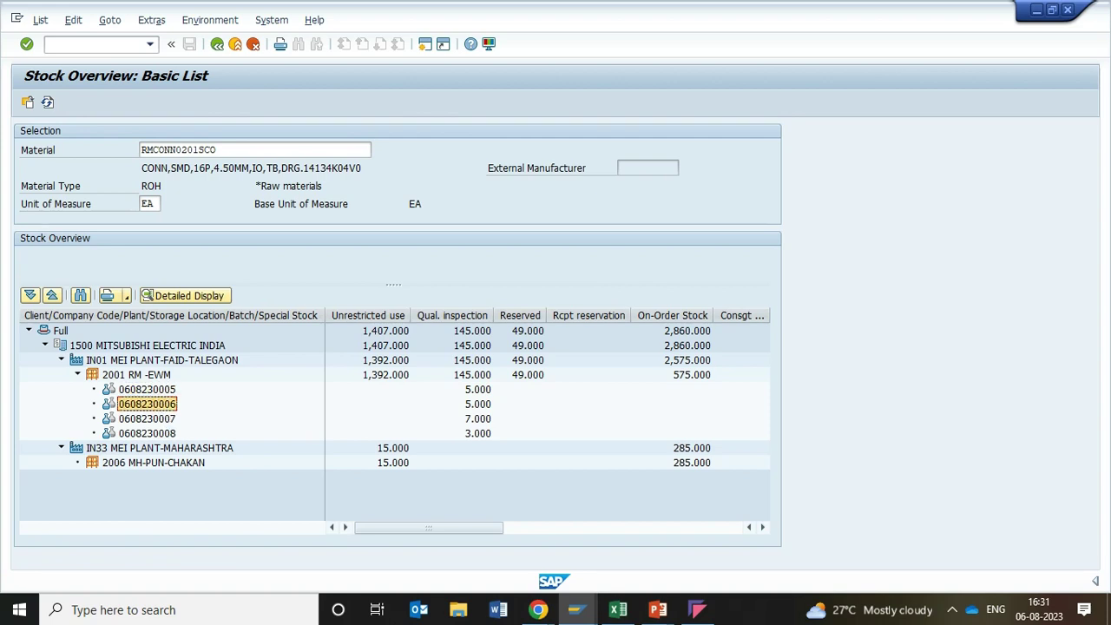
pyautogui.click(161, 419)
pyautogui.click(160, 433)
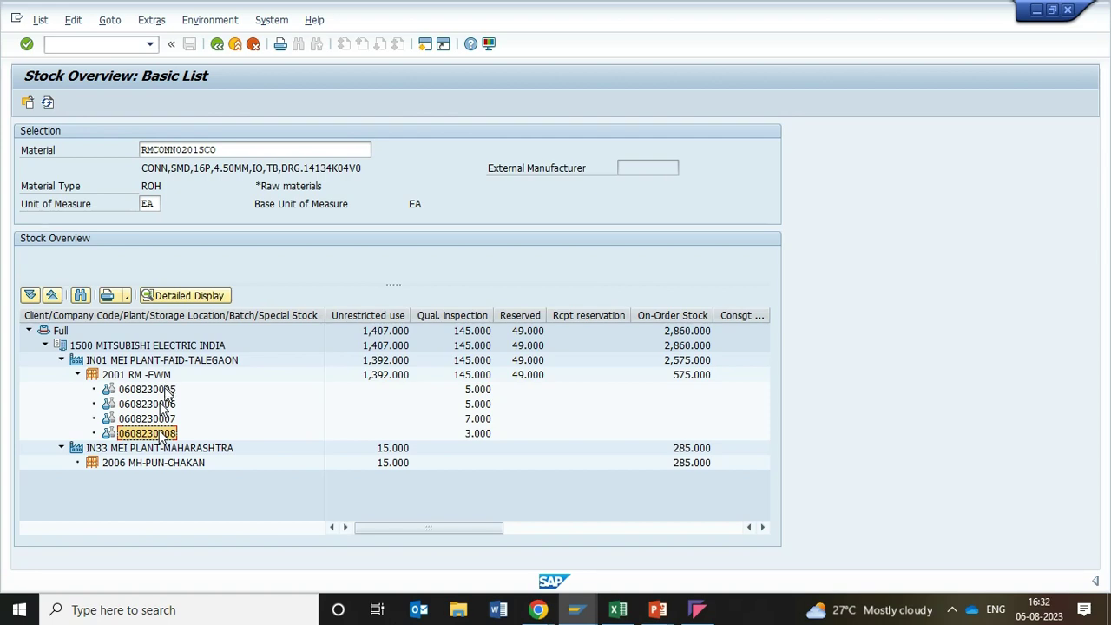
# Return to Maintain Inbound Delivery for warehouse WM01 and find the received delivery by its ERP document number.
pyautogui.click(80, 45)
pyautogui.write('/')
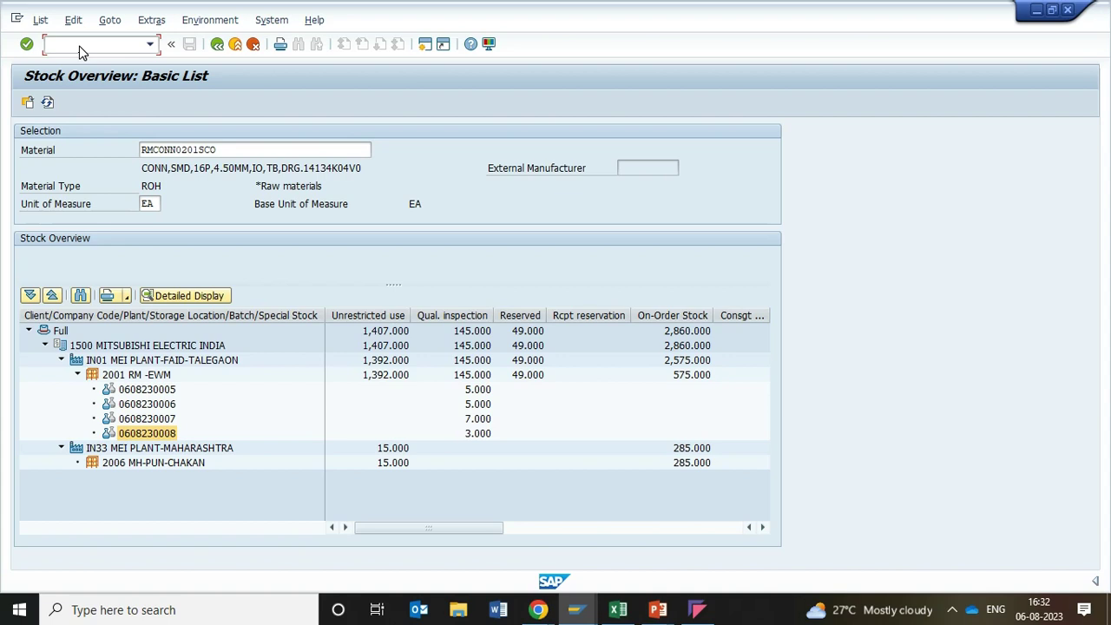
pyautogui.write('nmb52')
pyautogui.press('Return')
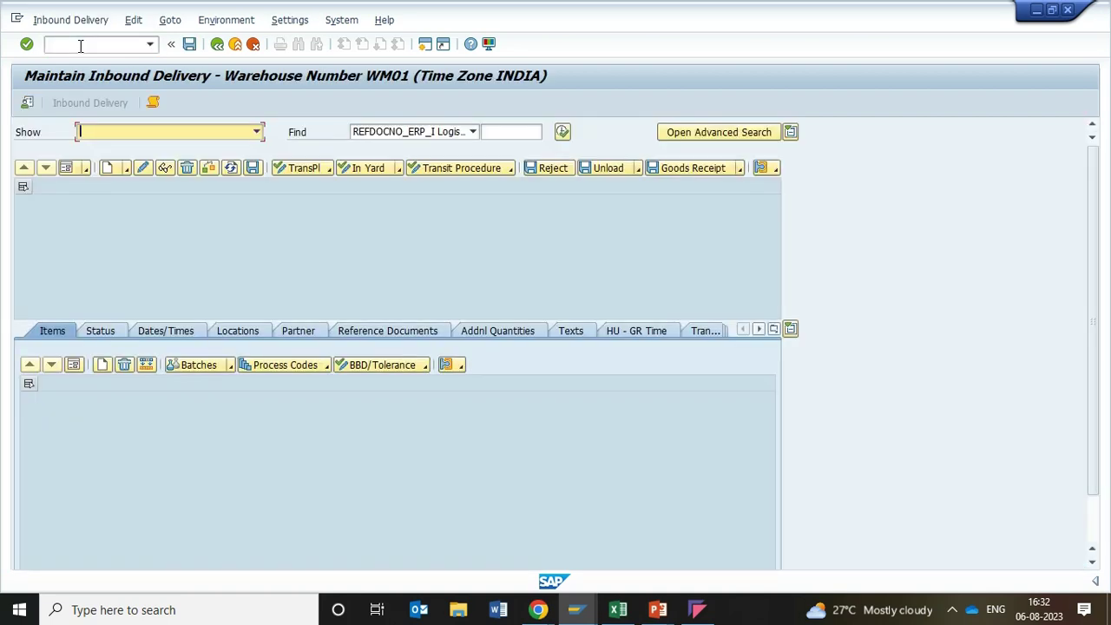
pyautogui.click(514, 135)
pyautogui.press('Return')
pyautogui.click(562, 132)
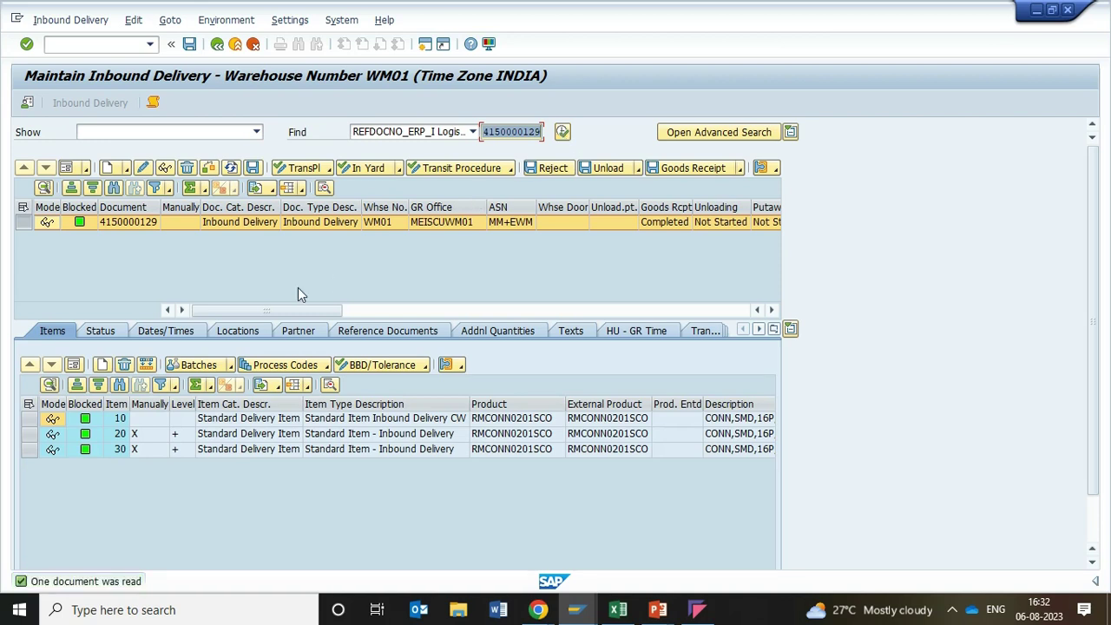
# Select all delivery items and page through their form view, checking the batch numbers of subitems 20 and 30.
pyautogui.click(30, 434)
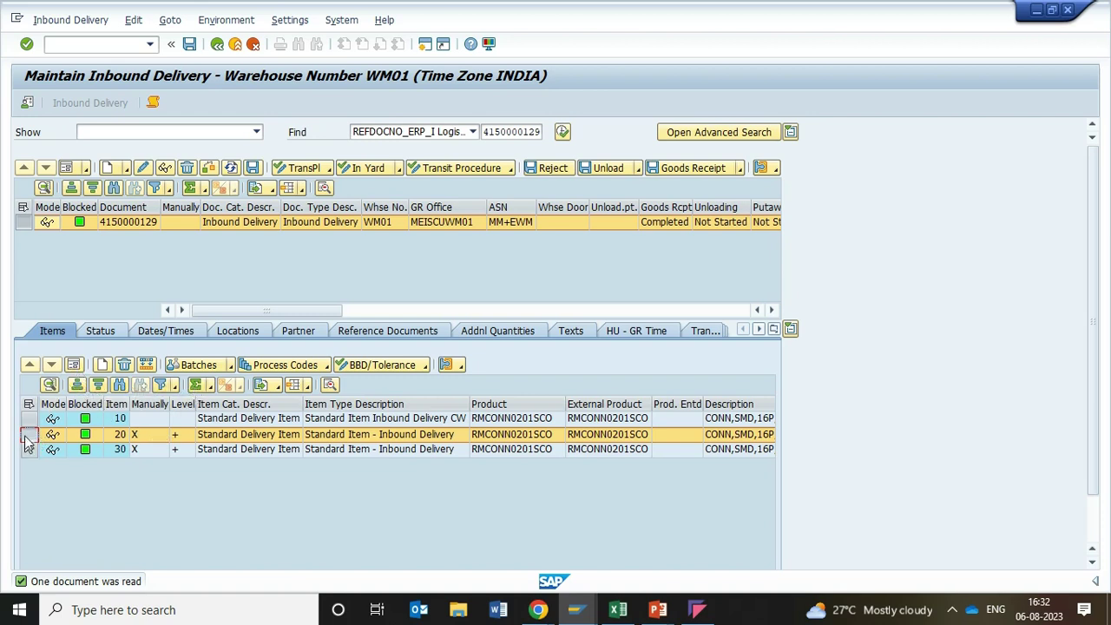
pyautogui.click(28, 403)
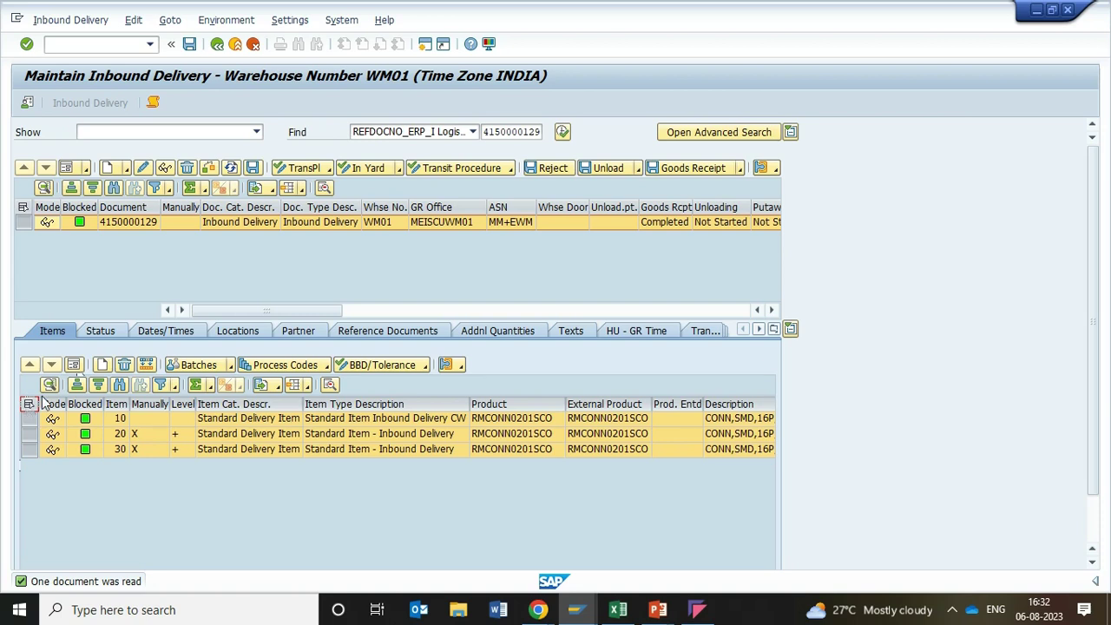
pyautogui.click(74, 364)
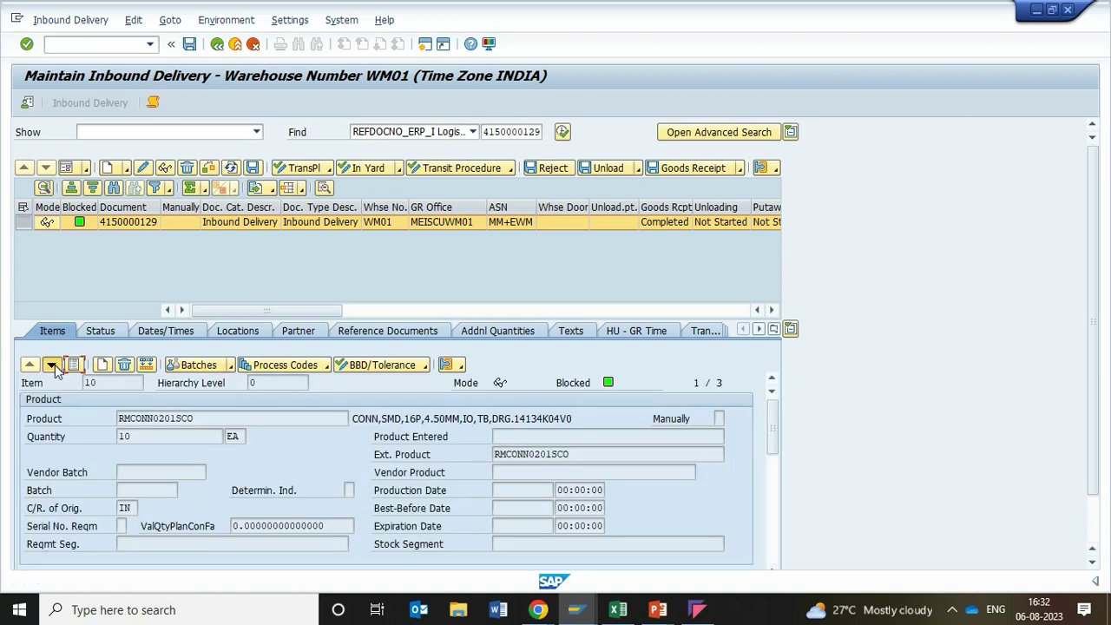
pyautogui.click(52, 366)
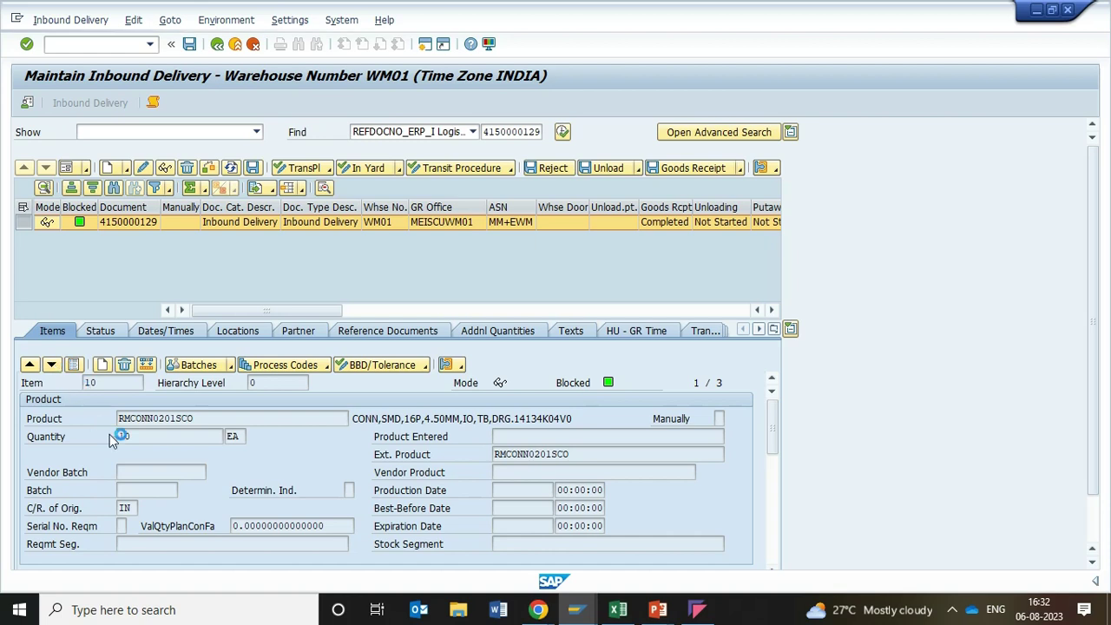
pyautogui.click(132, 490)
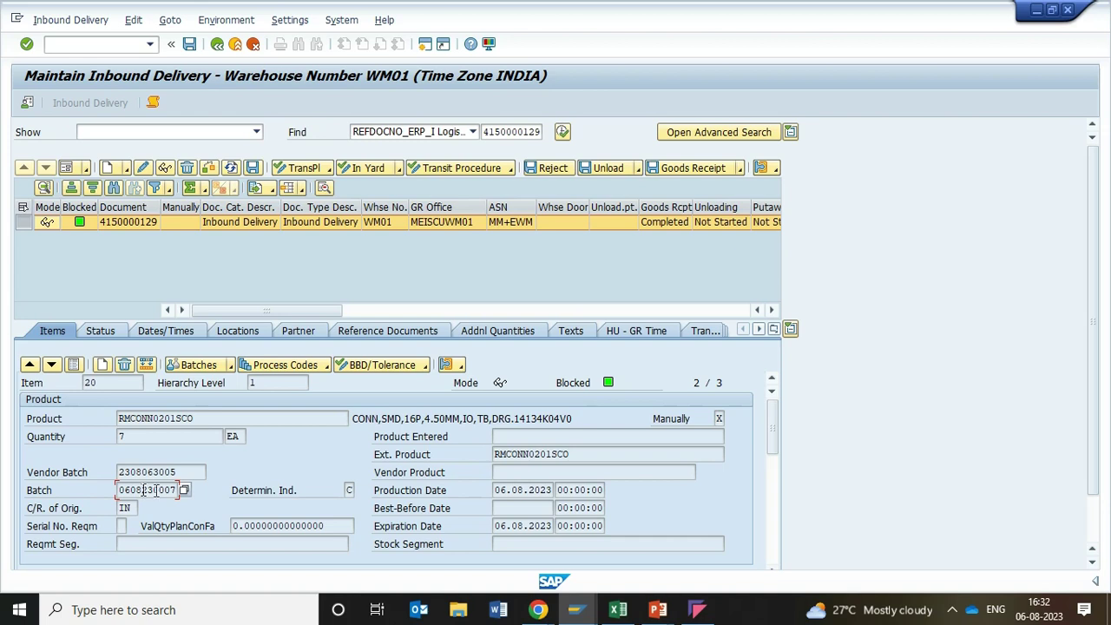
pyautogui.moveTo(153, 490); pyautogui.dragTo(185, 490)
pyautogui.press('Right')
pyautogui.click(51, 364)
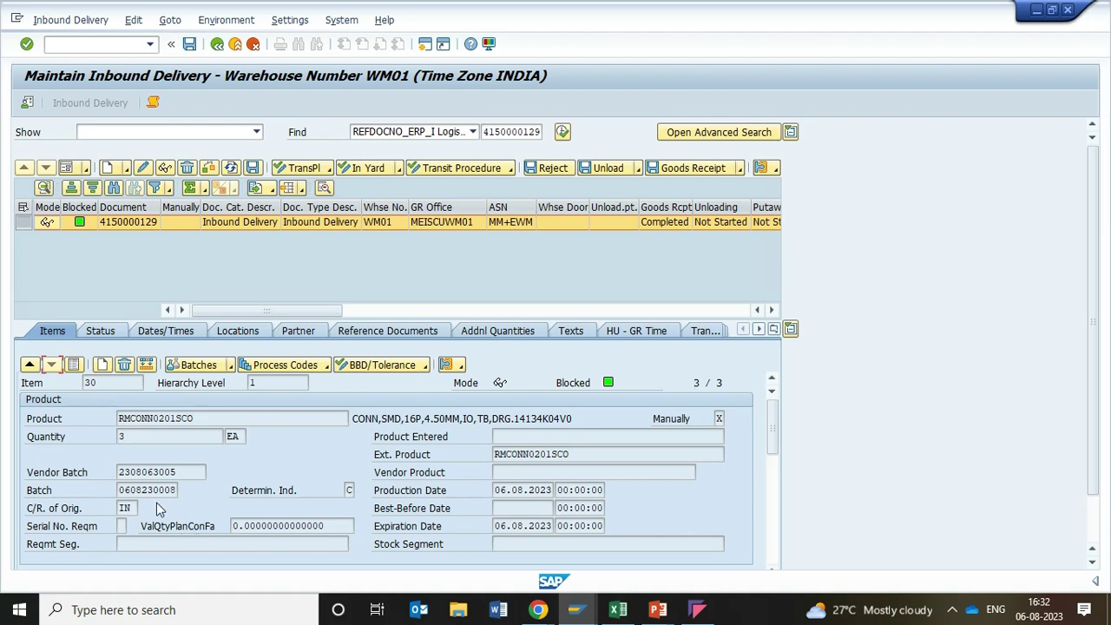
pyautogui.click(133, 490)
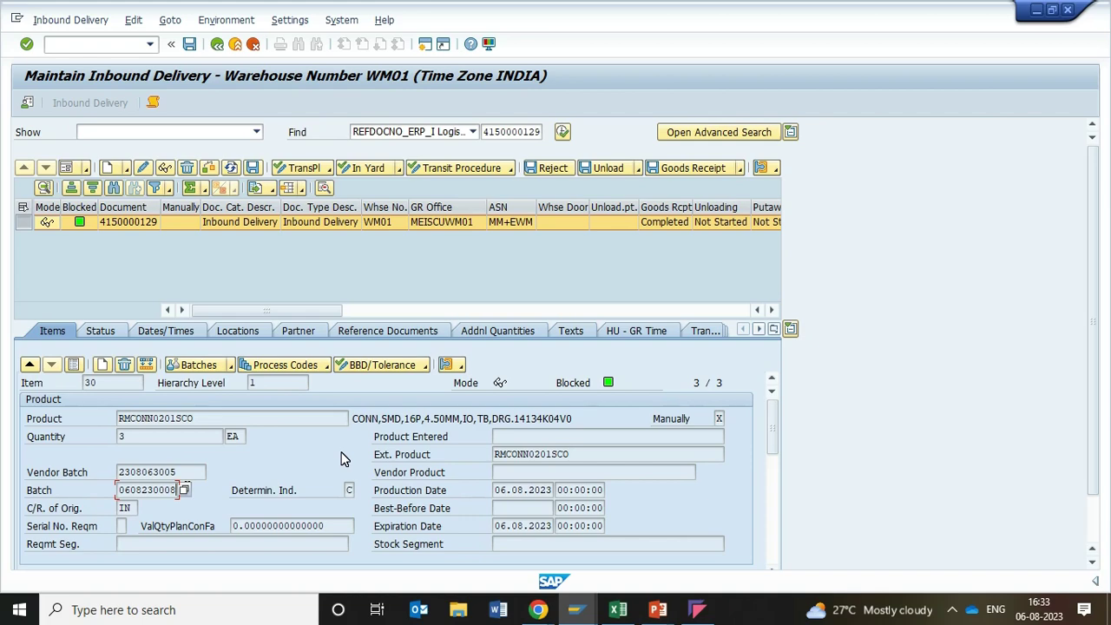
# Switch to the PowerPoint slide show on Auto Batch Split in S4H 2022 EWM.
pyautogui.hotkey('alt', 'Tab')
pyautogui.press('Tab')
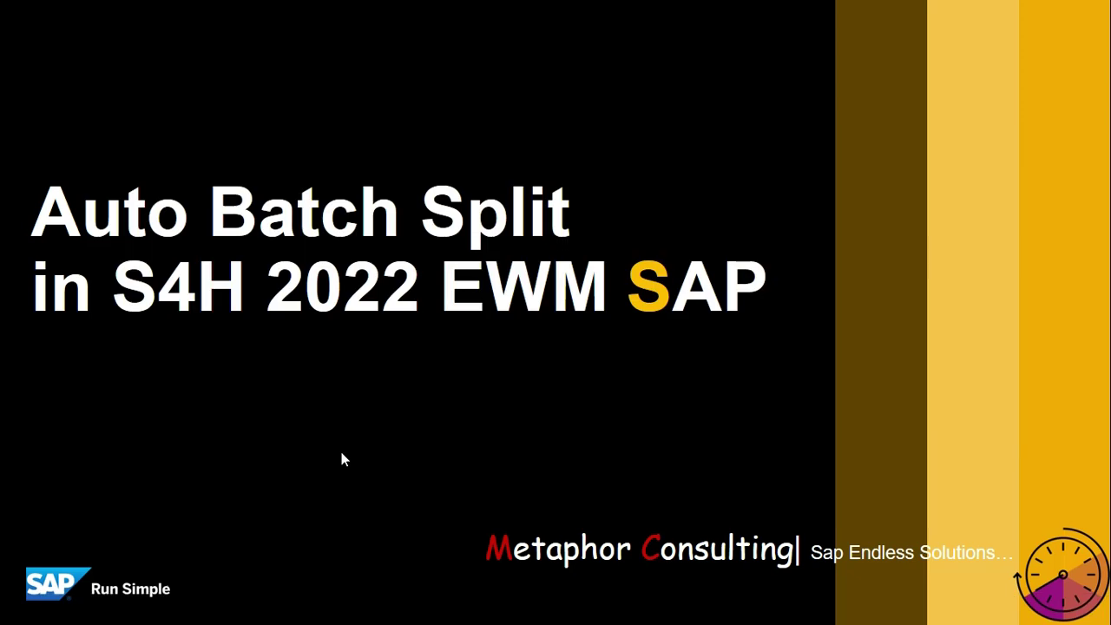